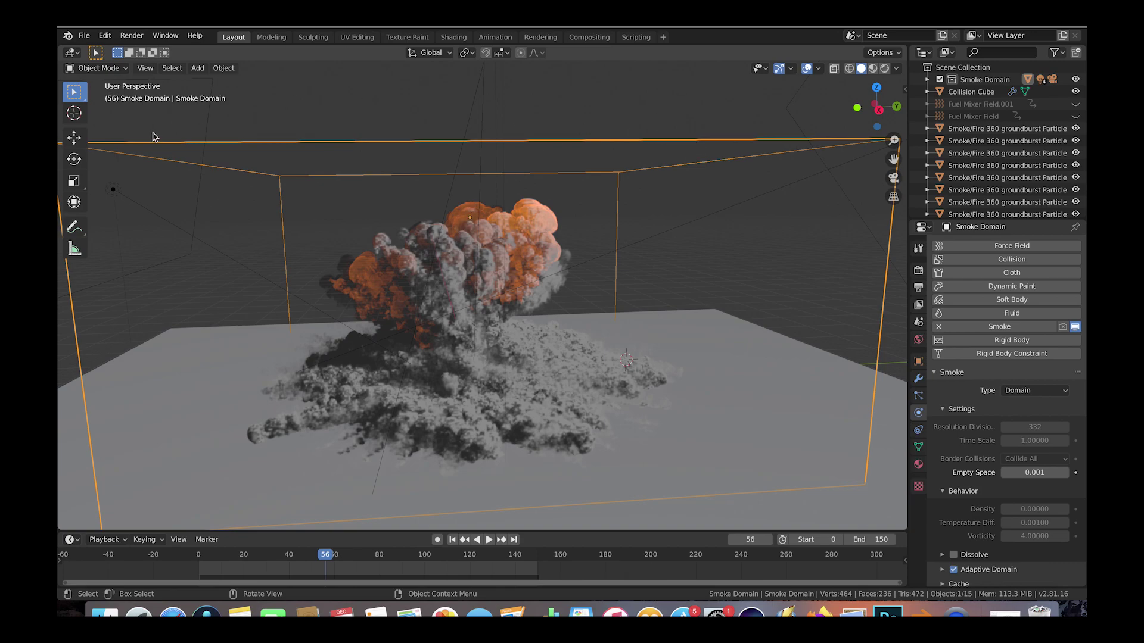
Turn off the Smoke Domain's smoke display in the viewport and get a close view of the emitters on the floor.
click(1075, 328)
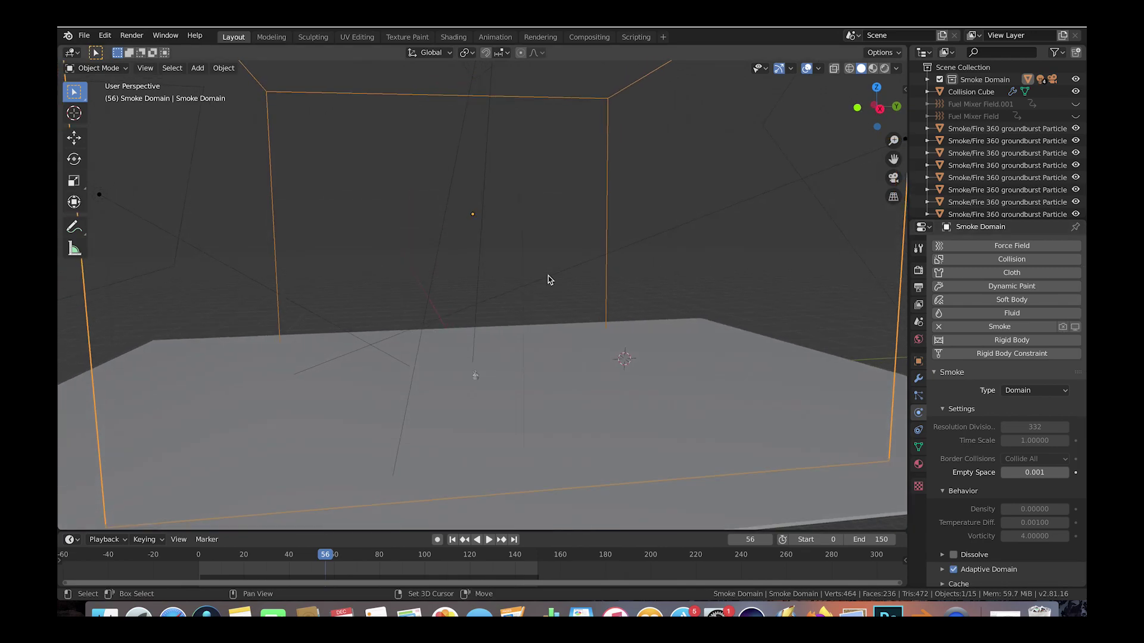
shift+scroll(548, 279, down, 5)
scroll(484, 304, up, 3)
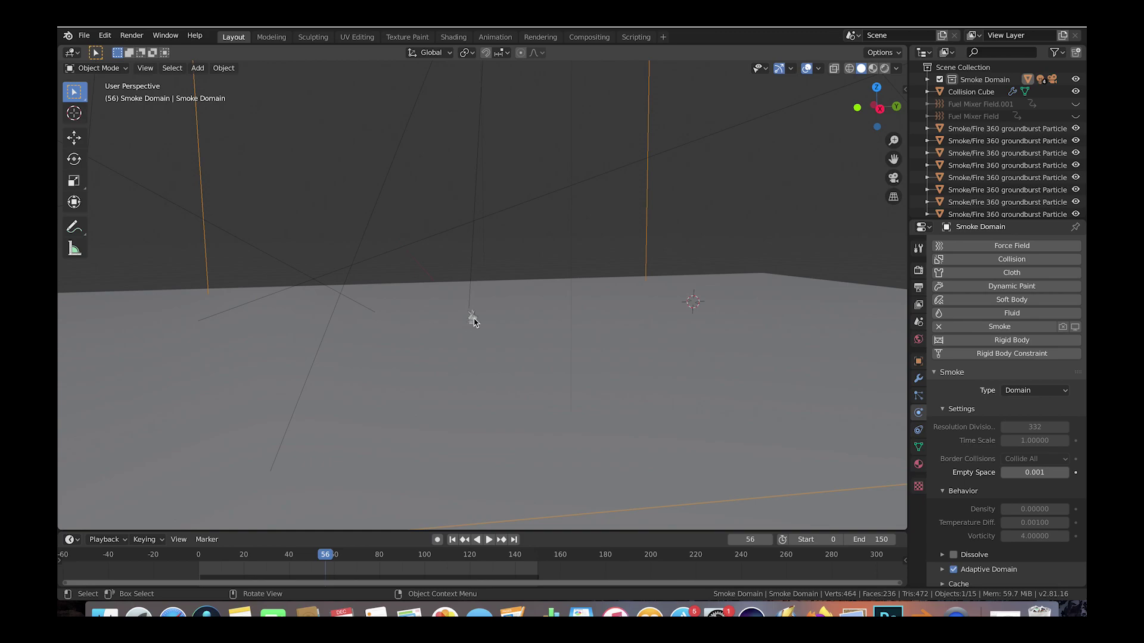
scroll(473, 321, up, 6)
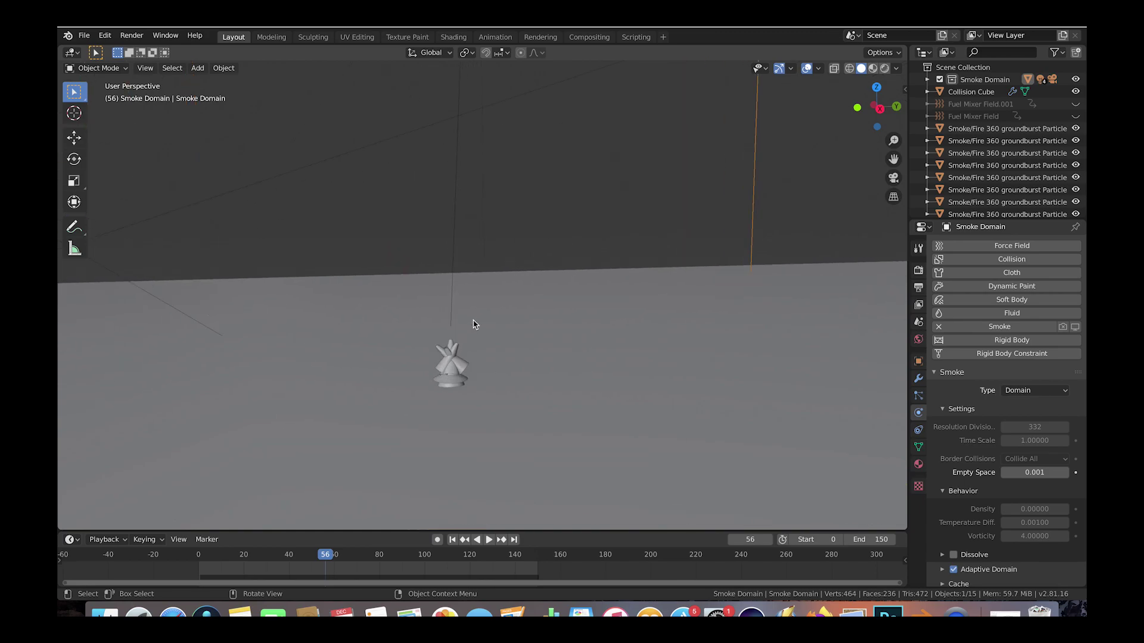
shift+scroll(445, 376, down, 1)
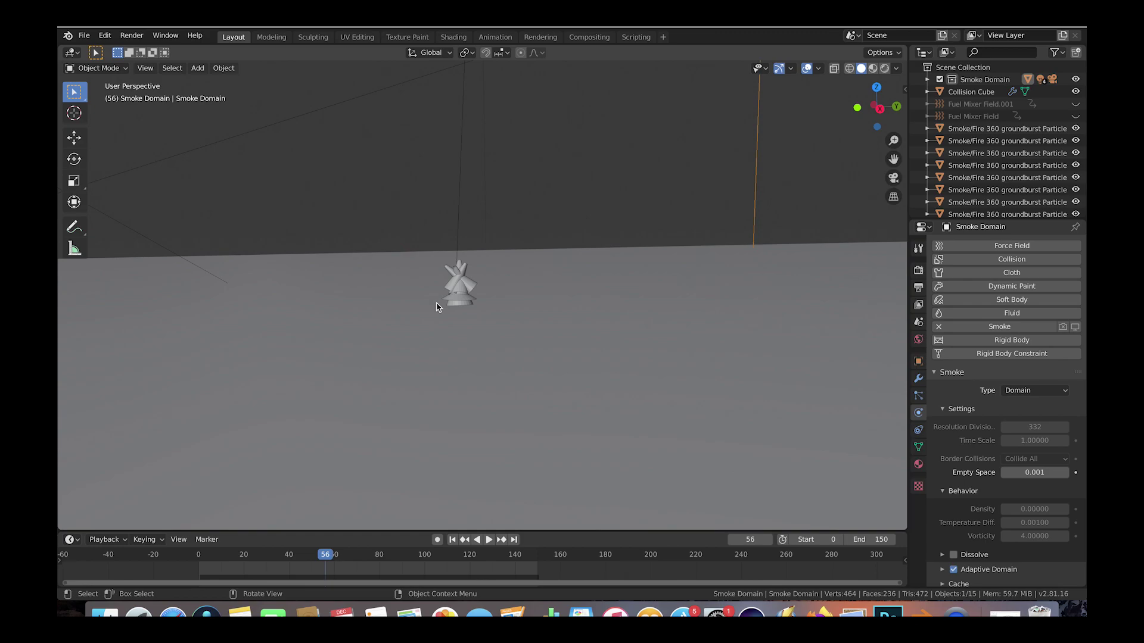
scroll(437, 307, left, 2)
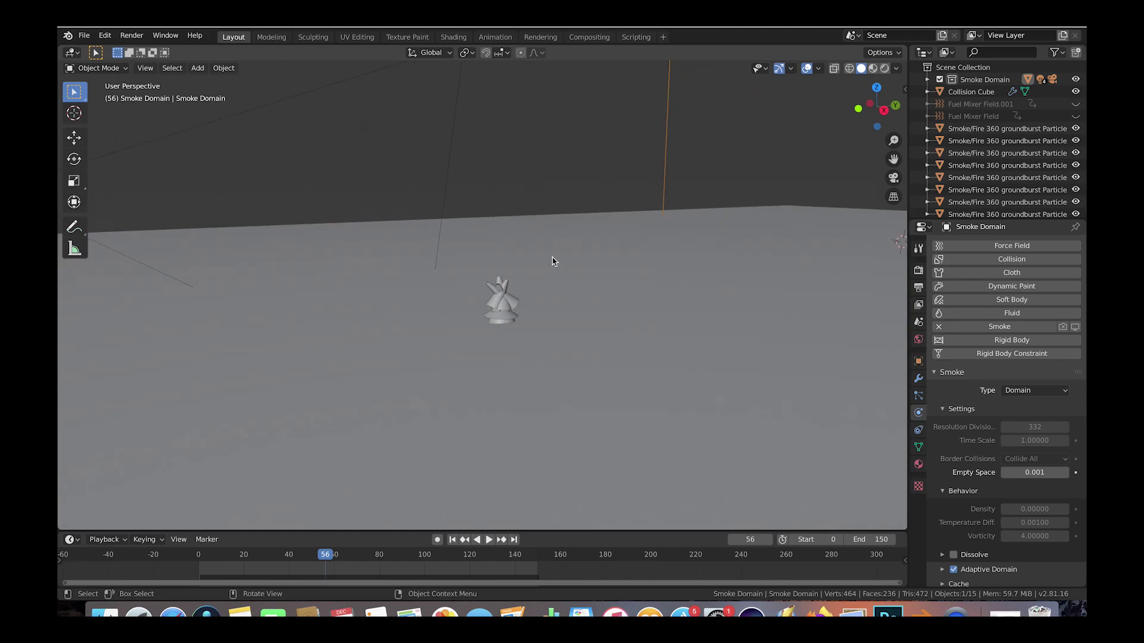
Show the KHAOS Procedural Explosions settings beside the viewport, keeping the emitter stack in view.
click(904, 86)
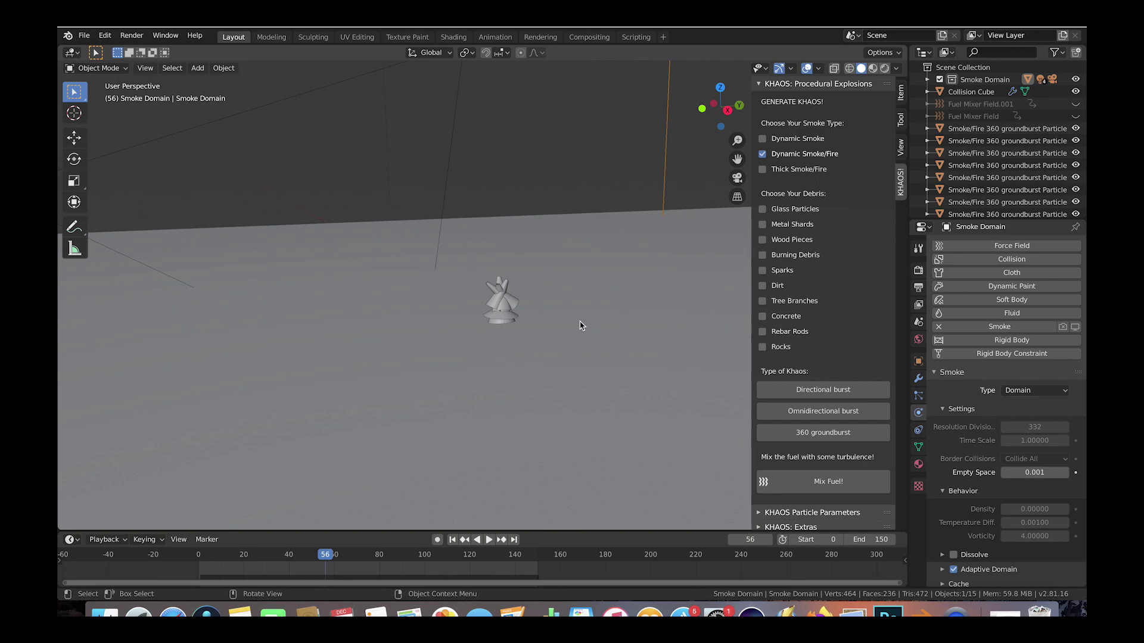
scroll(817, 476, down, 1)
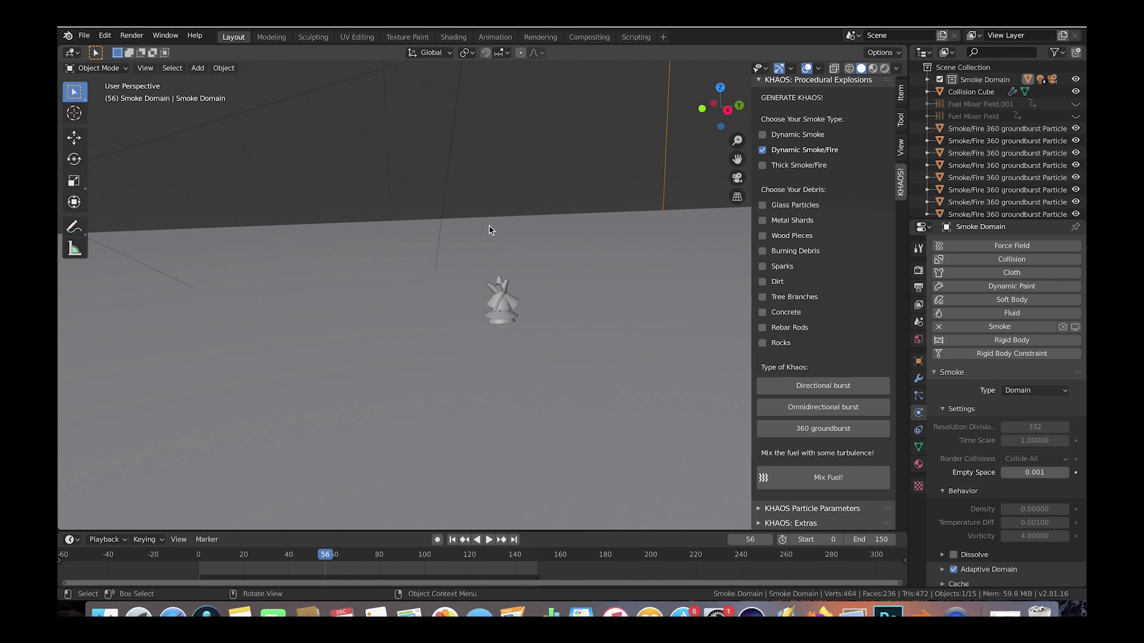
middle_drag(480, 296, 482, 303)
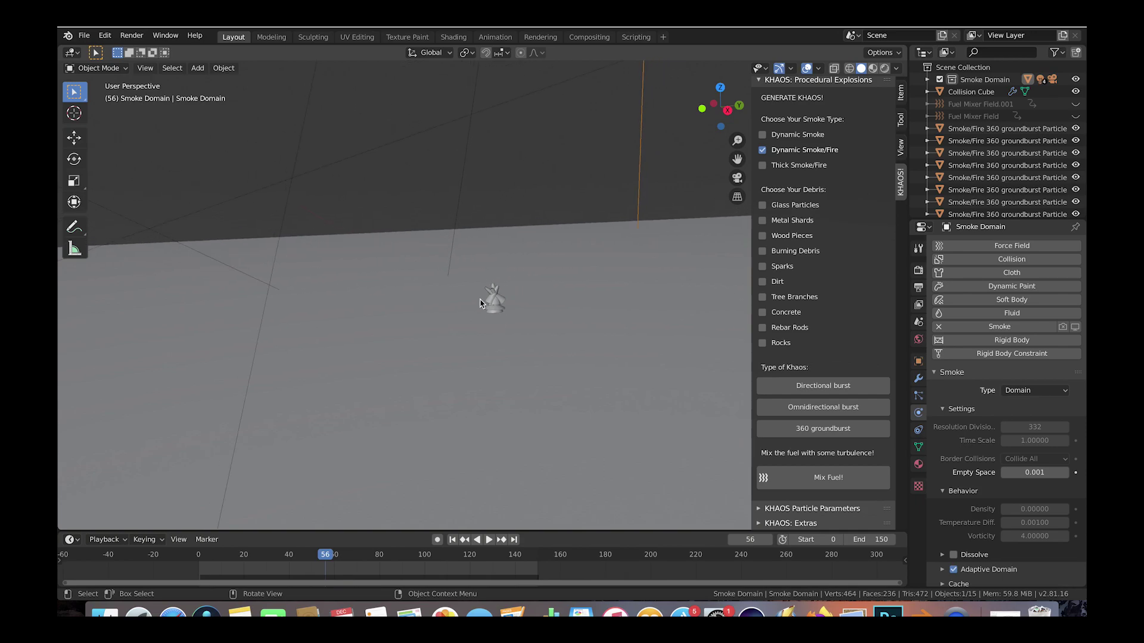
scroll(492, 310, down, 10)
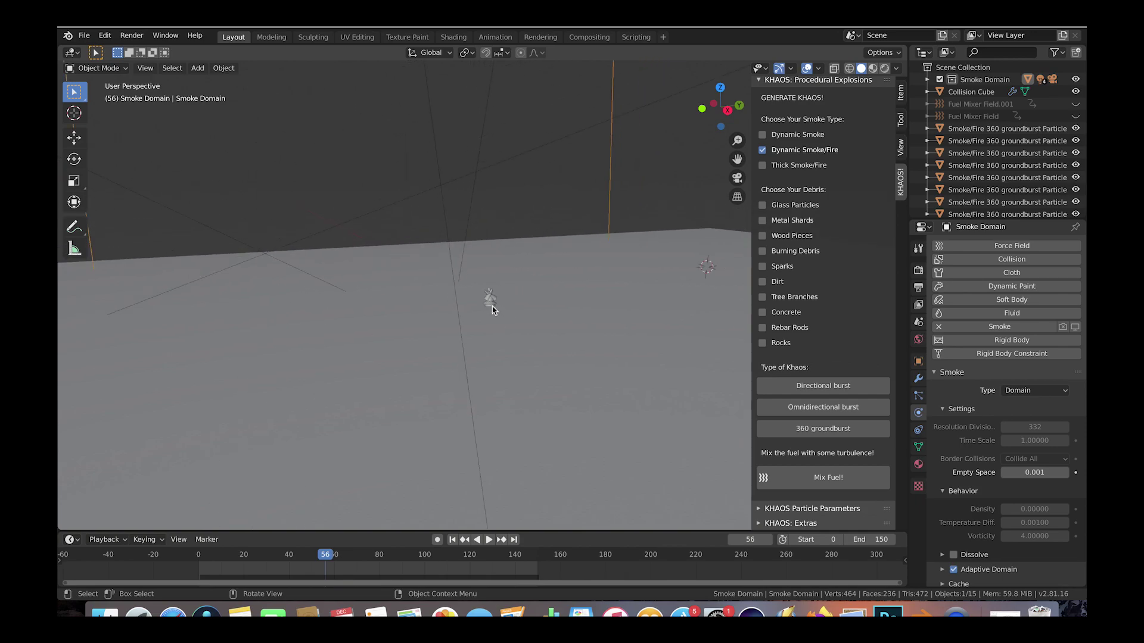
middle_drag(492, 311, 492, 310)
Scrub the animation around frames 30 to 44 and examine how the particles burst from the emitters.
drag(199, 556, 270, 559)
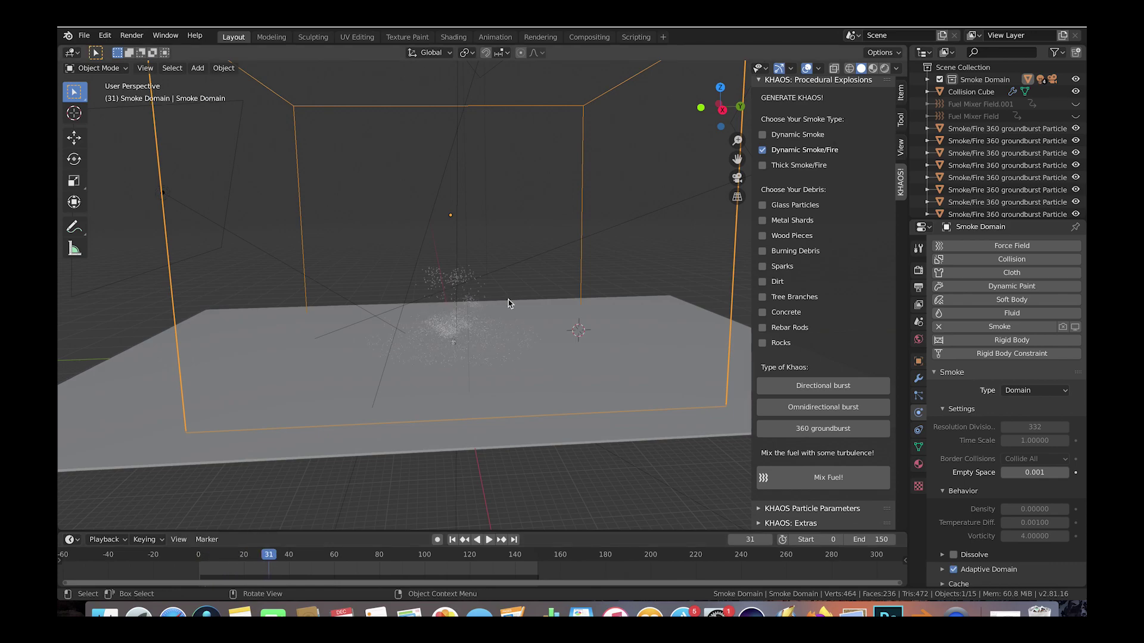
middle_drag(509, 303, 509, 304)
scroll(509, 304, up, 2)
scroll(509, 304, up, 1)
drag(203, 557, 267, 554)
scroll(476, 394, up, 5)
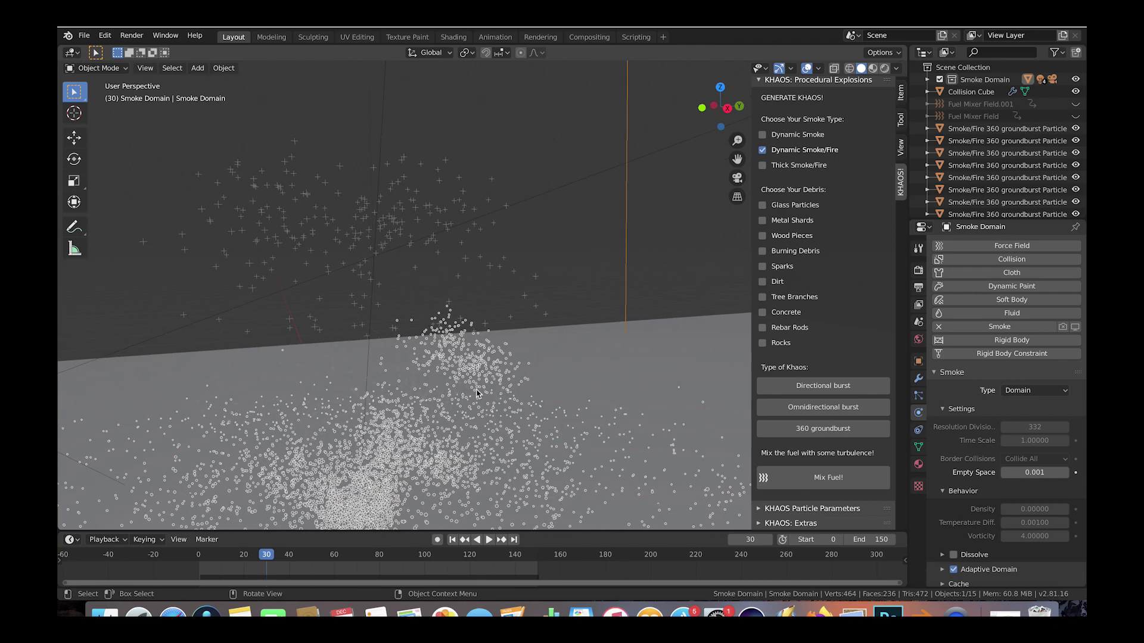
shift+scroll(476, 394, down, 5)
scroll(477, 394, up, 4)
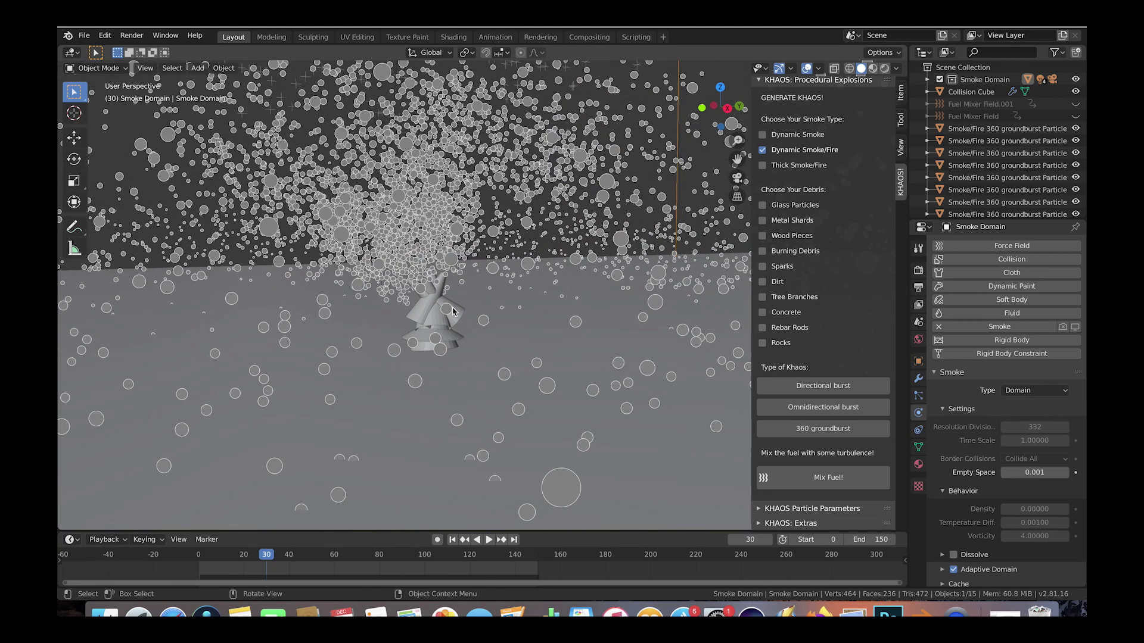
drag(225, 557, 299, 558)
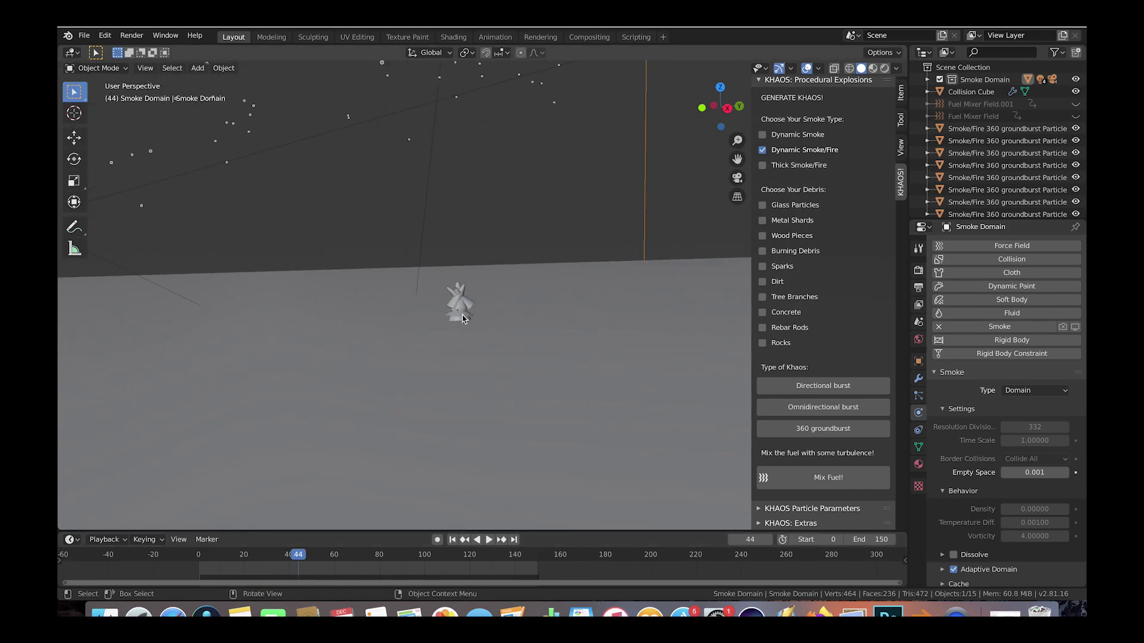
scroll(463, 318, down, 4)
middle_drag(462, 319, 389, 312)
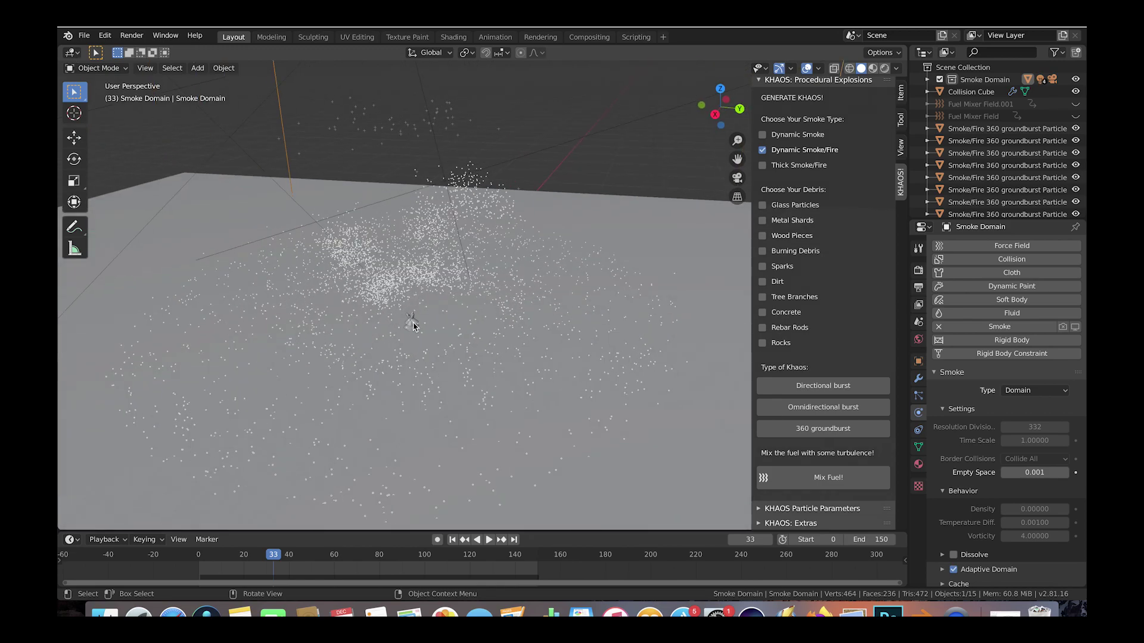
Select one groundburst emitter in the stack and examine its particle emission, velocity and viewport display settings.
click(412, 321)
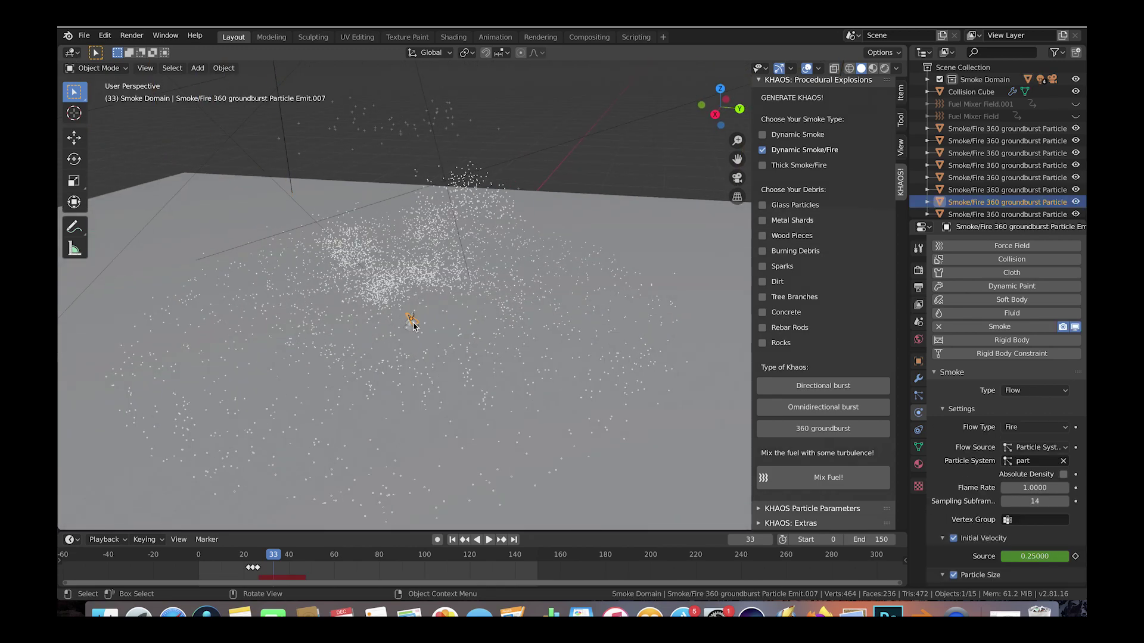
click(918, 396)
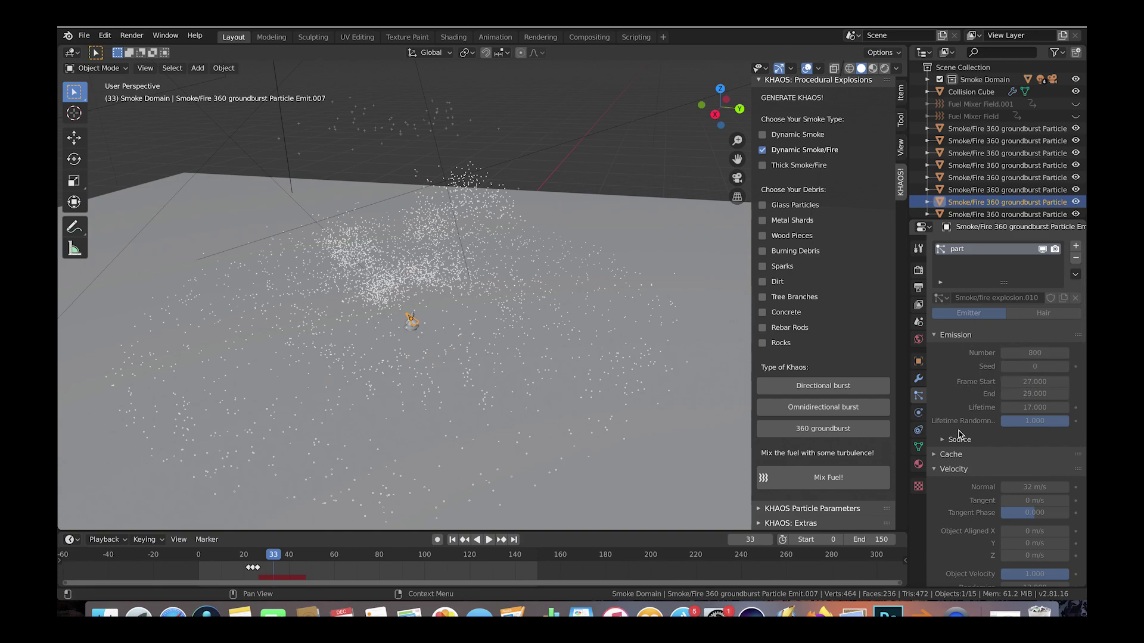
scroll(959, 434, down, 4)
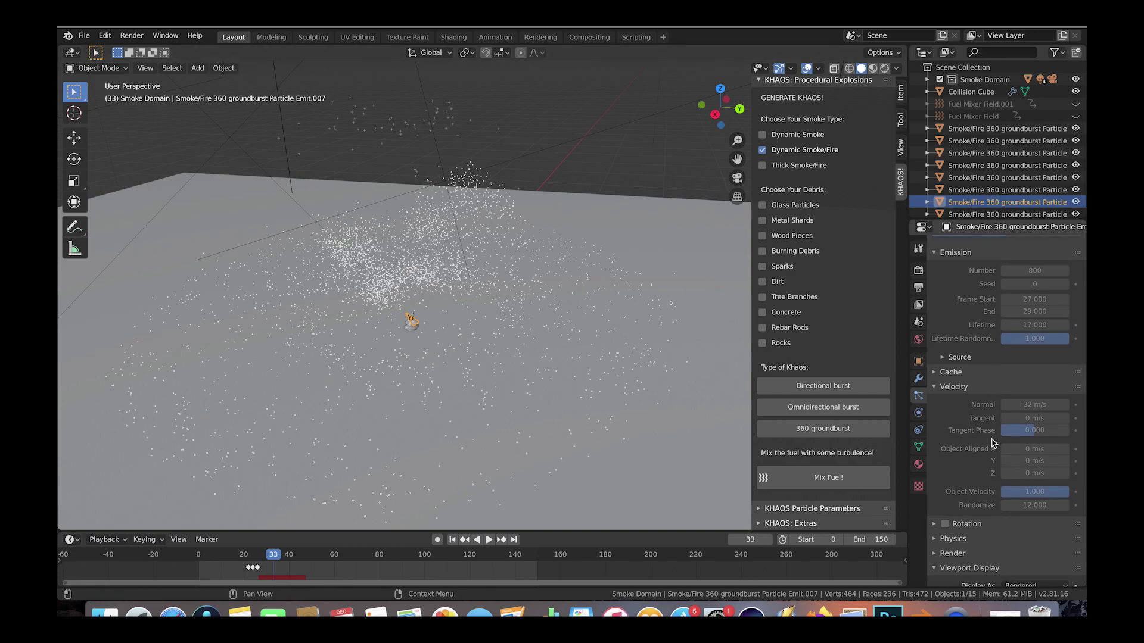
scroll(988, 524, down, 6)
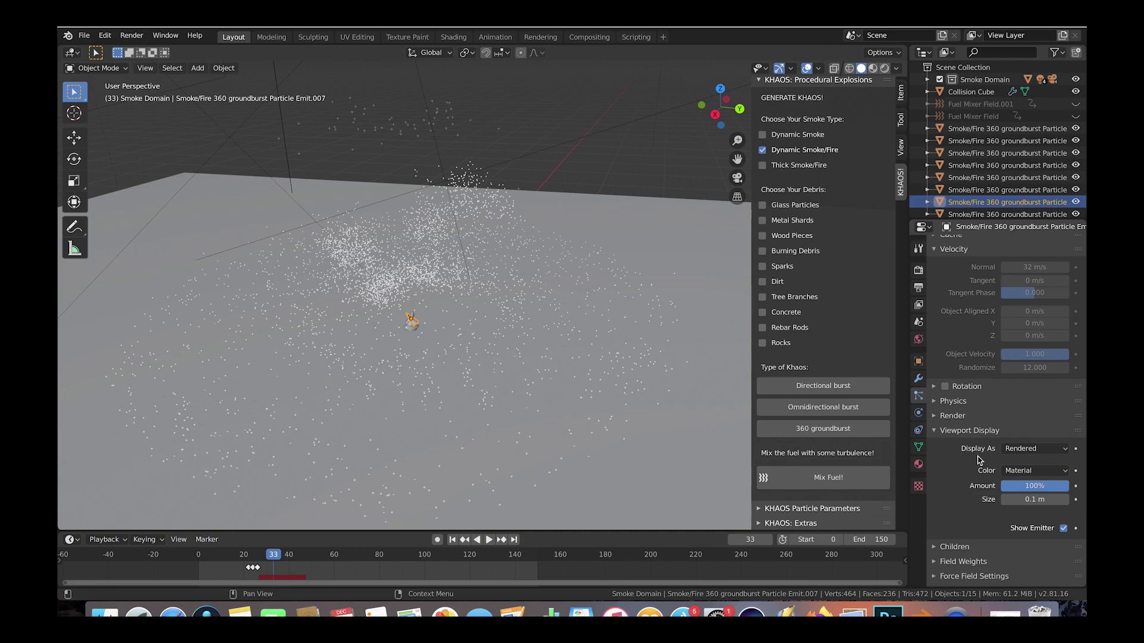
scroll(973, 400, up, 9)
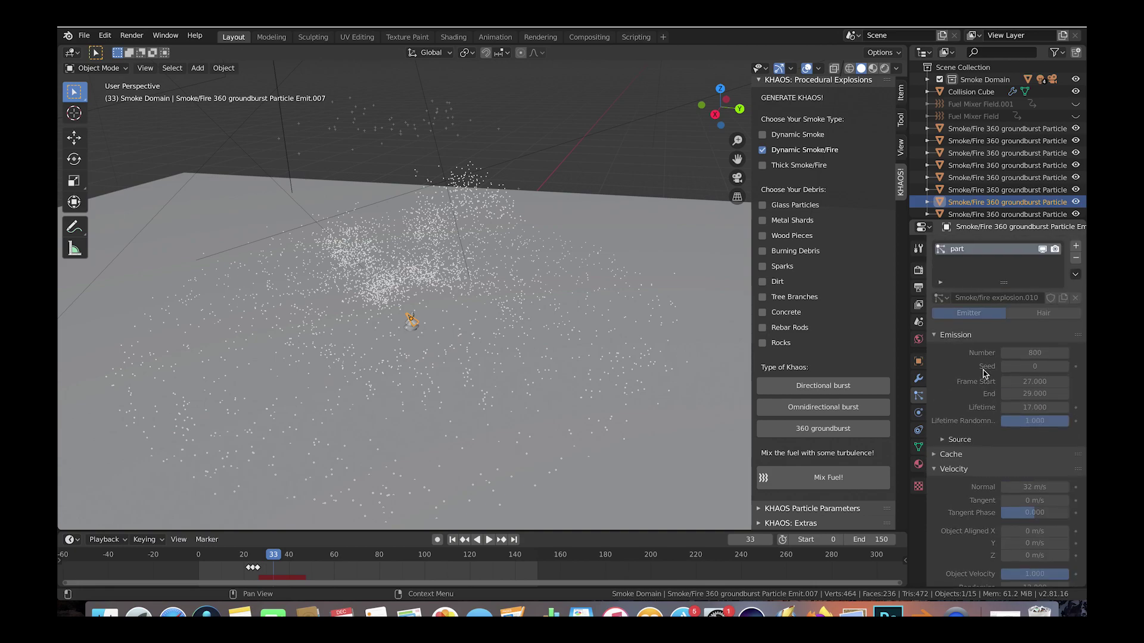
Select the other groundburst emitters in the stack one by one and compare their particle emission settings.
click(413, 329)
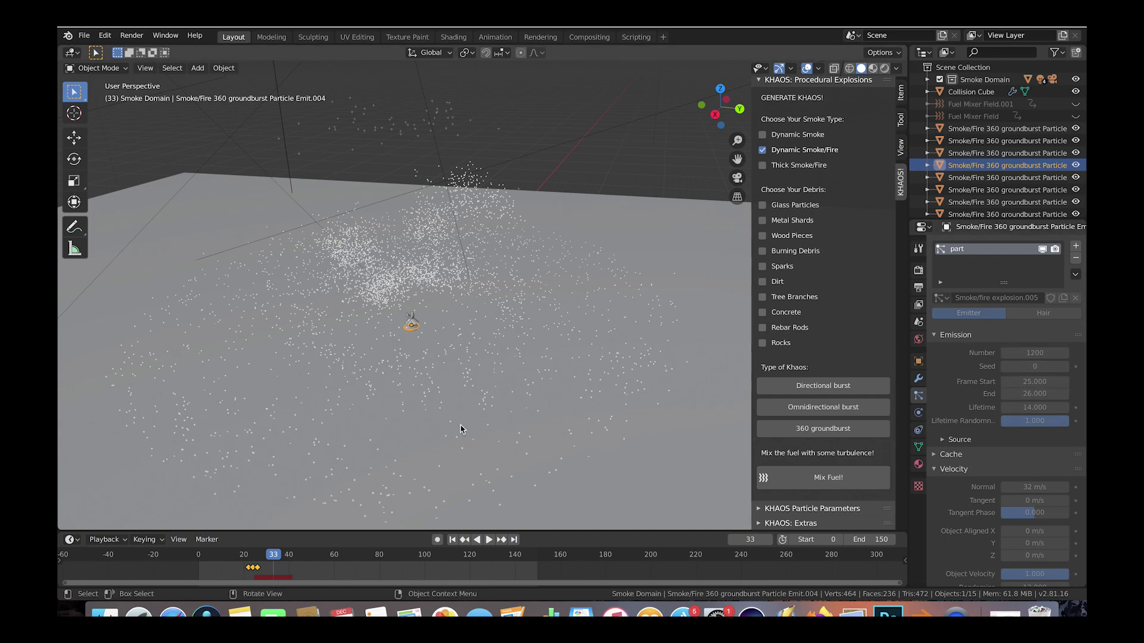
click(409, 321)
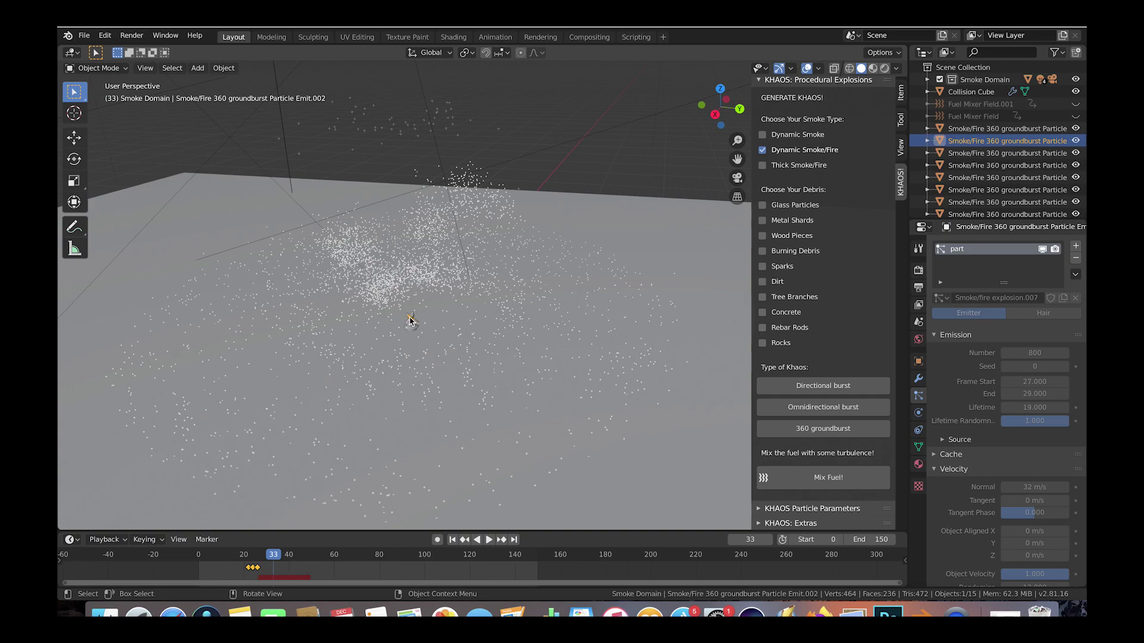
scroll(409, 321, up, 2)
click(365, 341)
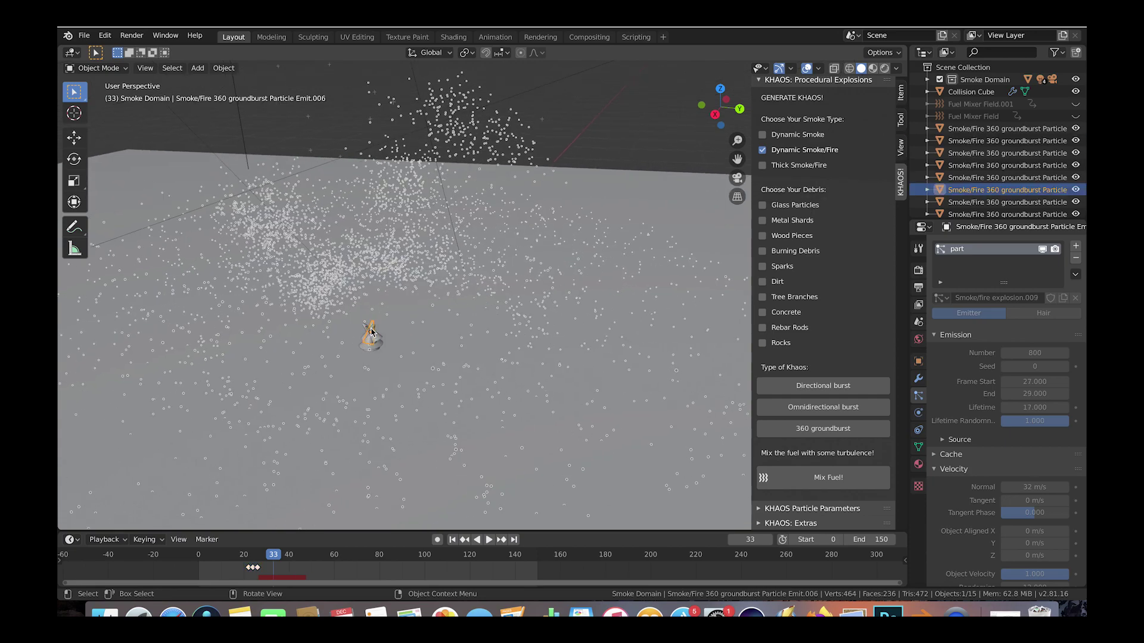
click(370, 332)
click(380, 342)
click(369, 327)
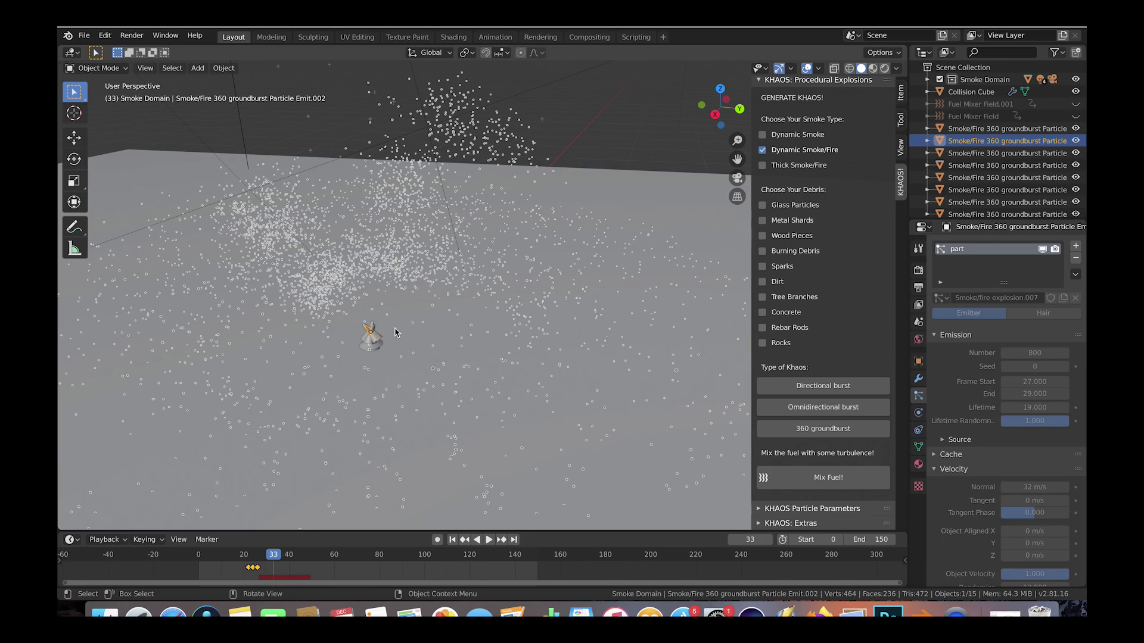
middle_drag(430, 313, 530, 286)
scroll(429, 314, down, 3)
scroll(430, 314, left, 10)
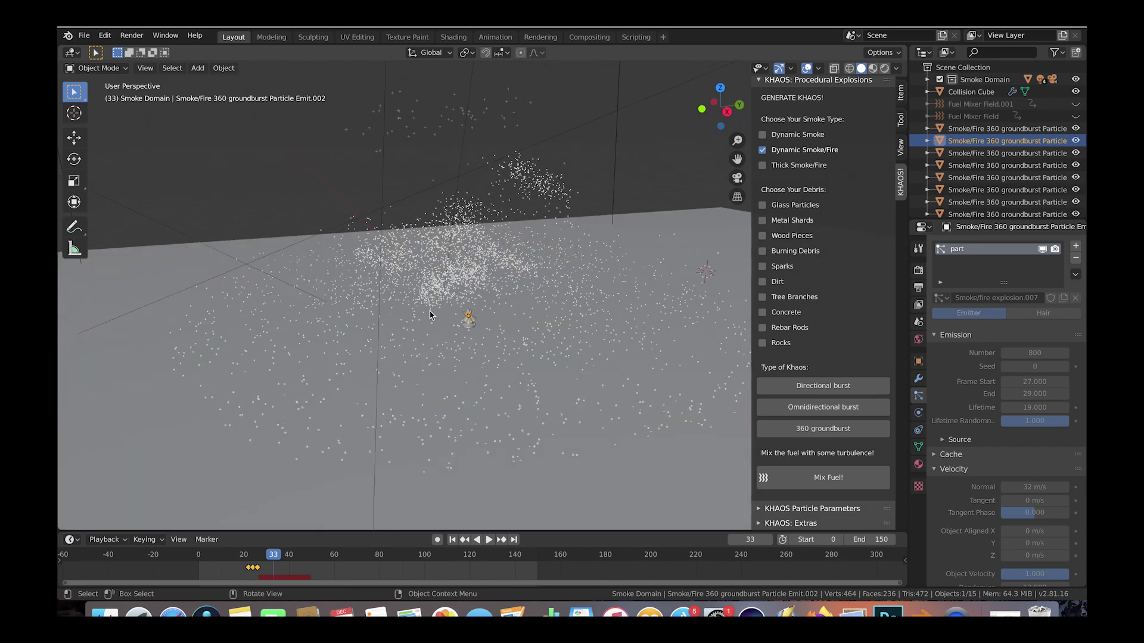
At frame 16, place the 3D cursor on the floor beside the existing emitters and add a Dynamic Smoke/Fire 360 groundburst.
key(space)
mouse_move(227, 554)
mouse_down()
mouse_move(252, 557)
mouse_move(235, 558)
mouse_up()
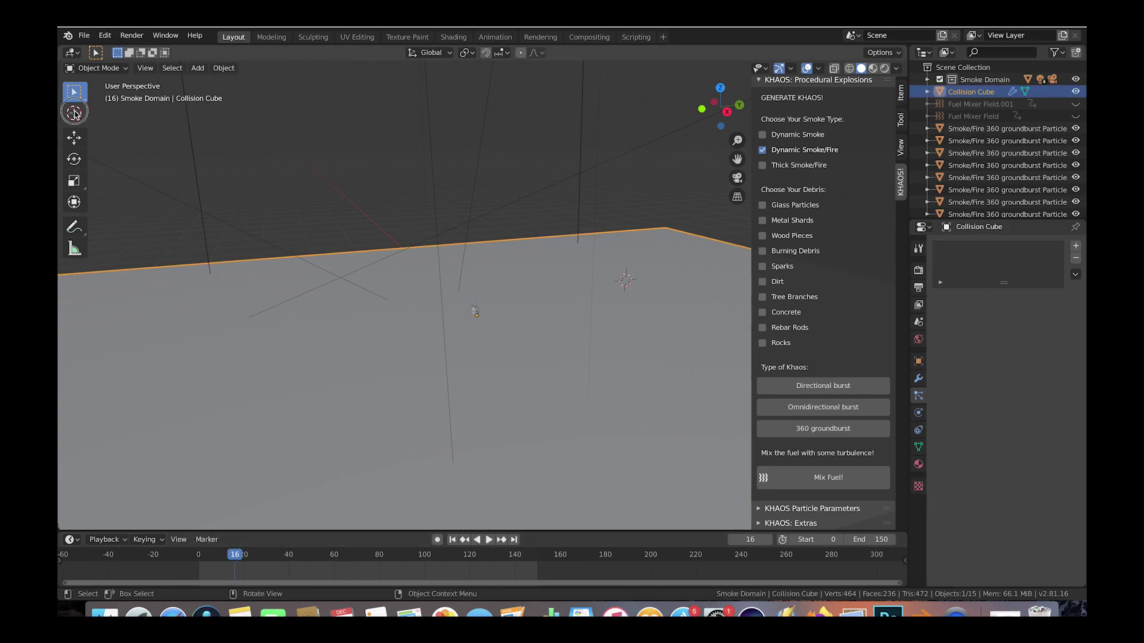
click(74, 113)
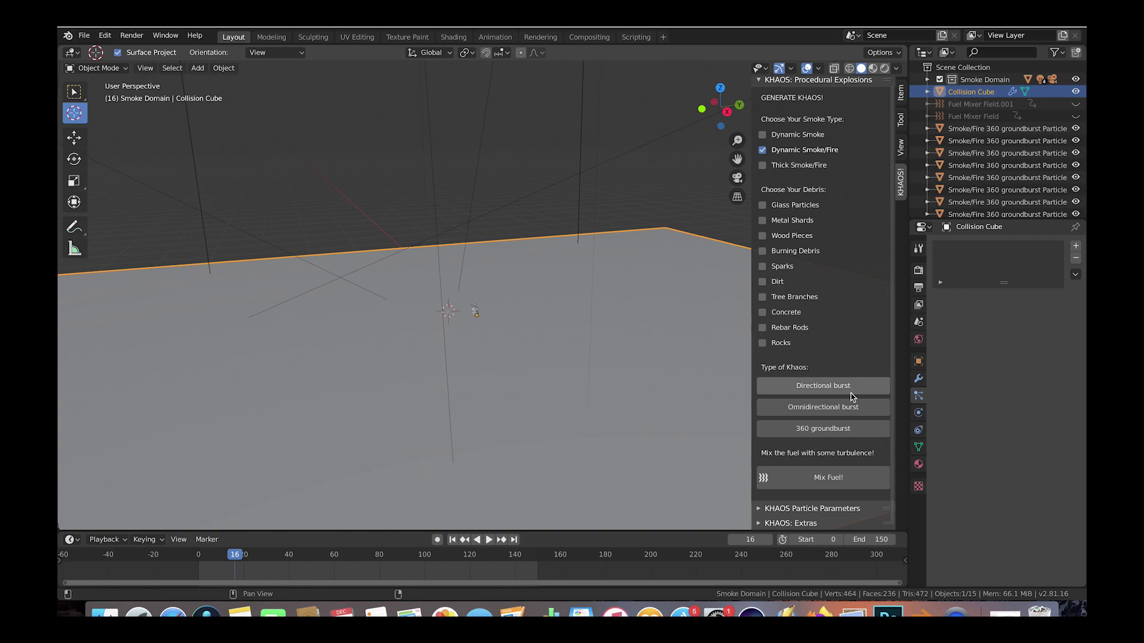
click(806, 429)
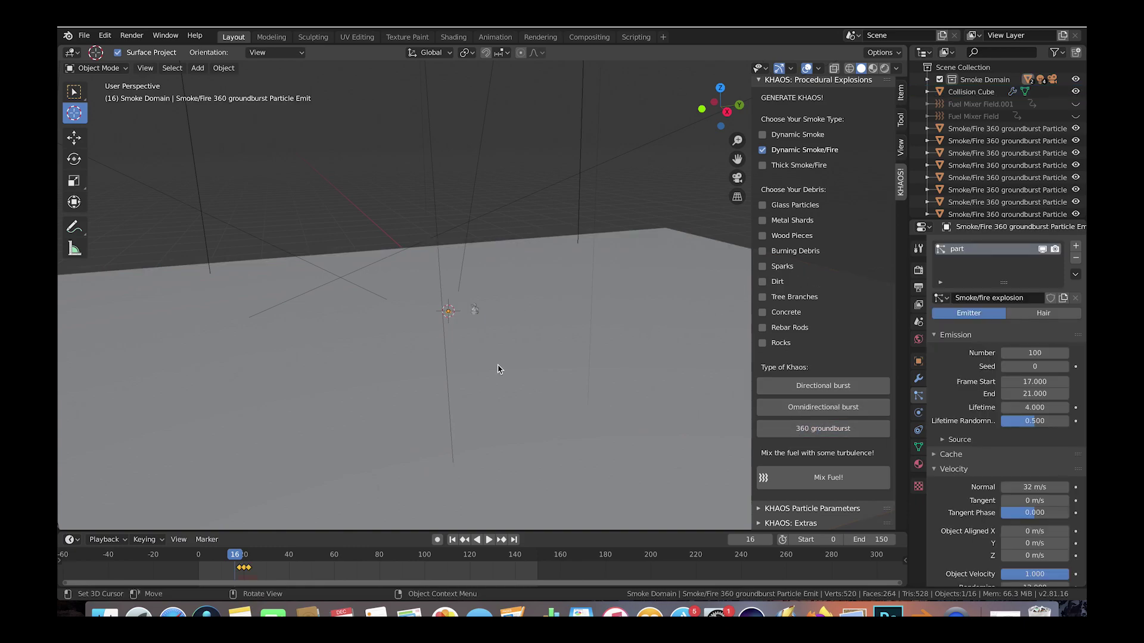
Using wireframe display, raise the new groundburst emitter above the floor and scale it up into a wider cone.
key(z)
click(375, 352)
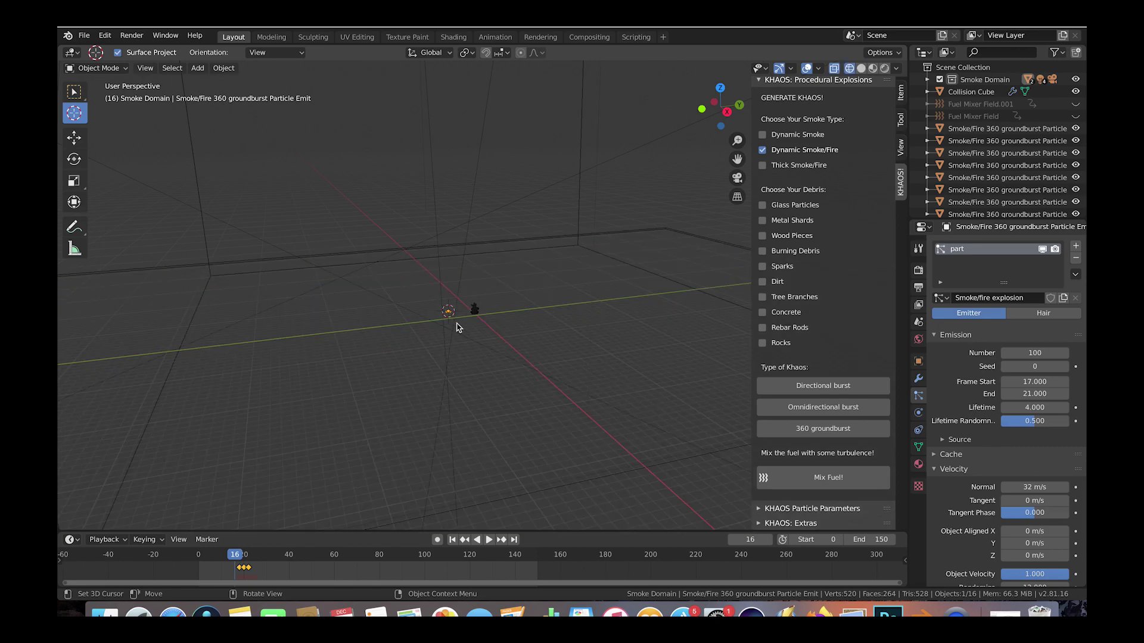
key(g)
click(472, 295)
scroll(475, 293, up, 7)
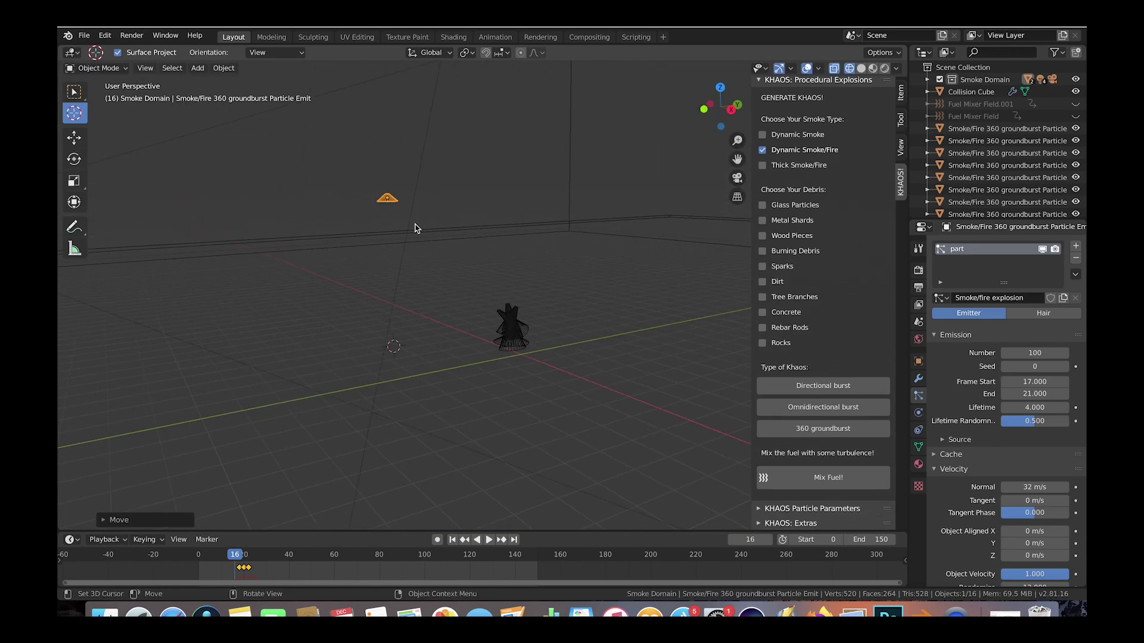
key(s)
click(485, 230)
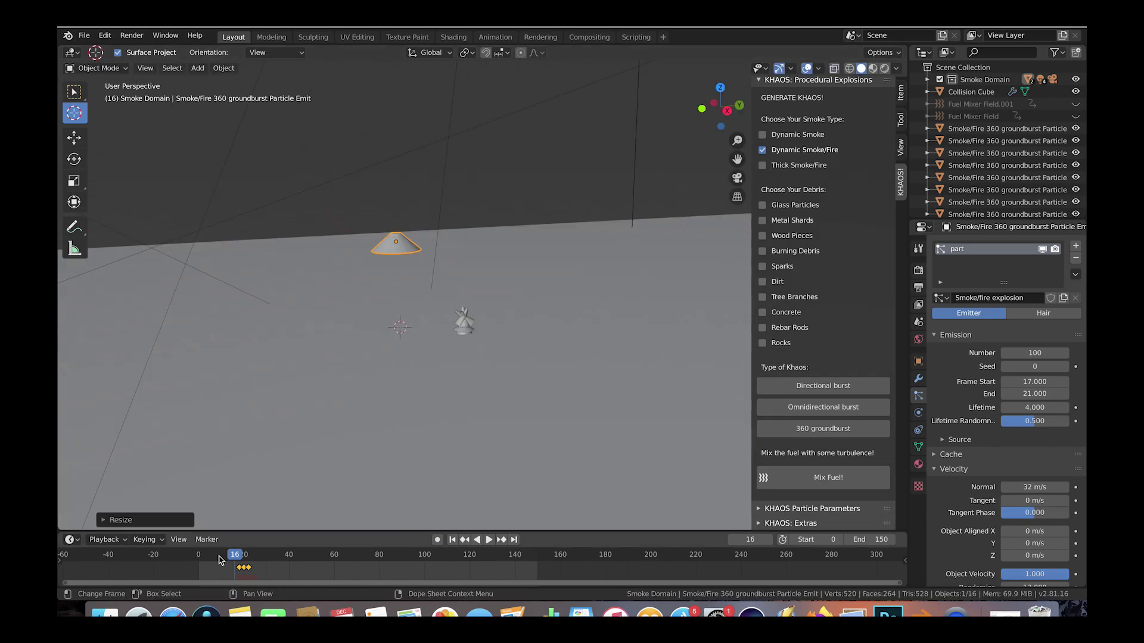
Scale the raised emitter down to a narrow cone and scrub to frame 23 to preview its particles.
drag(235, 559, 244, 560)
key(s)
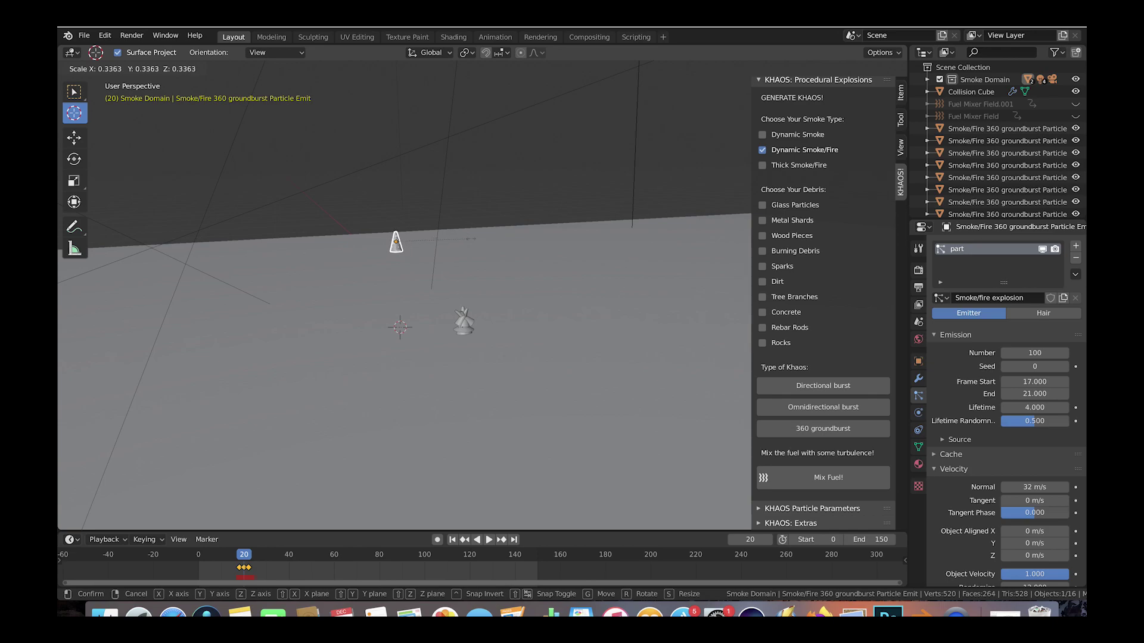
click(389, 249)
drag(210, 557, 252, 555)
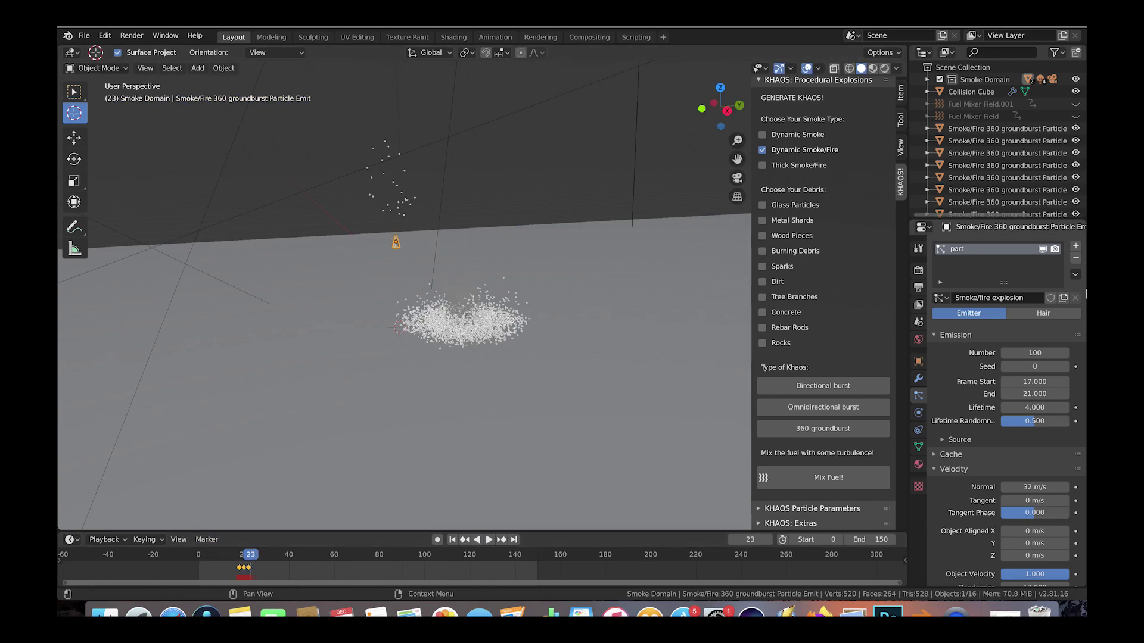
Expand the KHAOS Particle Parameters and view the available velocity, decay and fuel settings.
click(812, 508)
scroll(818, 323, down, 8)
scroll(819, 329, down, 3)
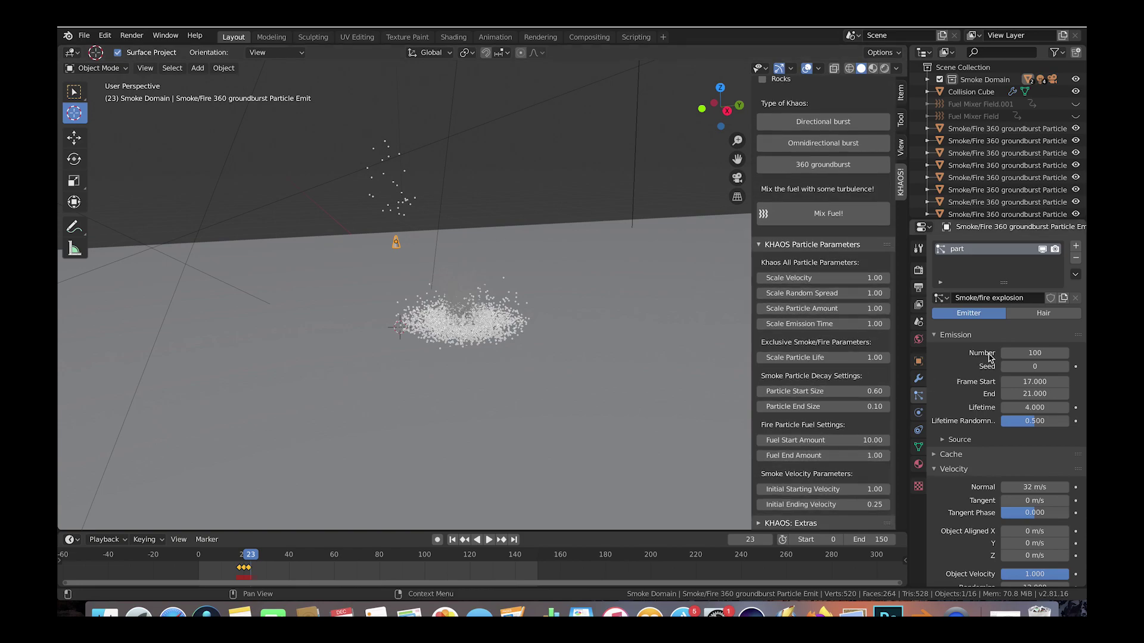
Set the raised groundburst emitter's particle number to 1000 and lifetime to 12, previewing the particles up to frame 24.
click(1028, 353)
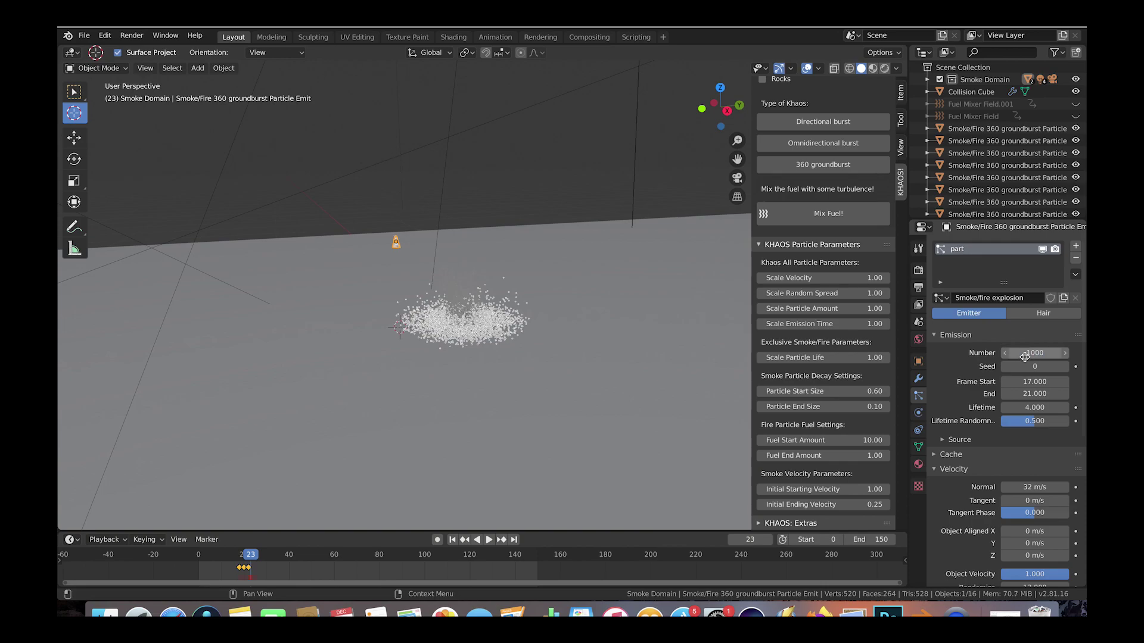
click(1042, 407)
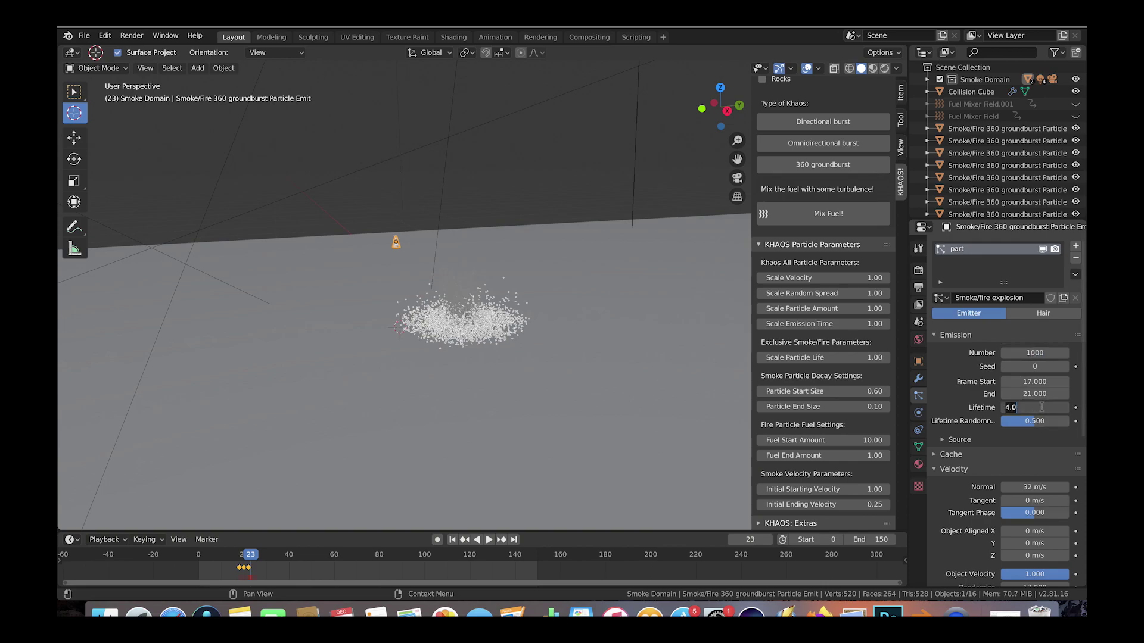
key(Return)
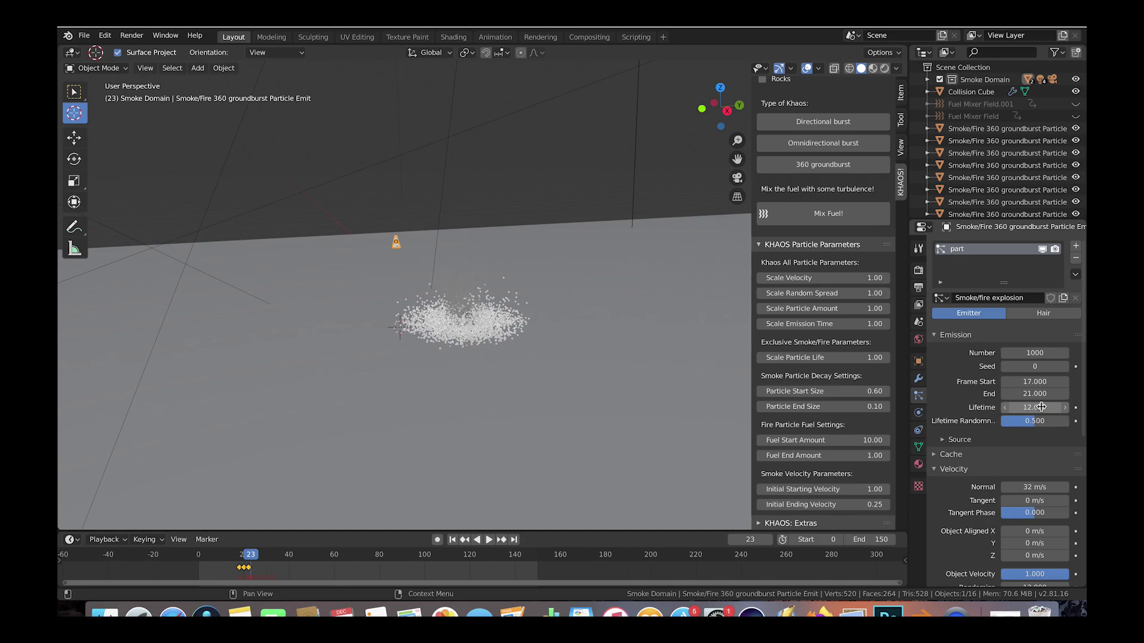
drag(208, 563, 255, 559)
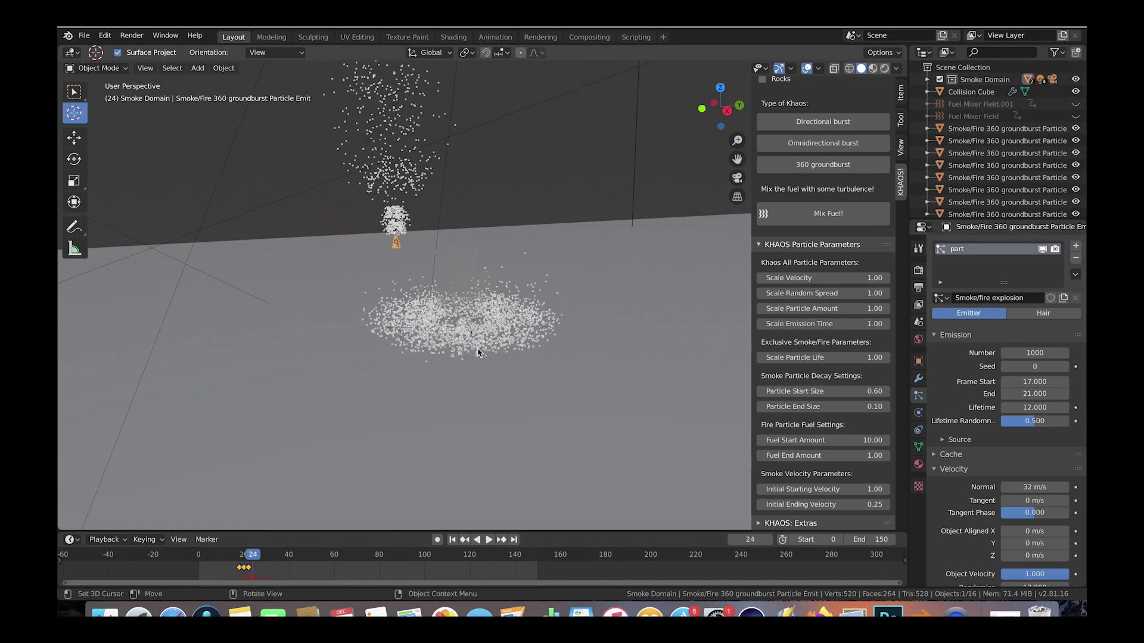
middle_drag(432, 321, 470, 359)
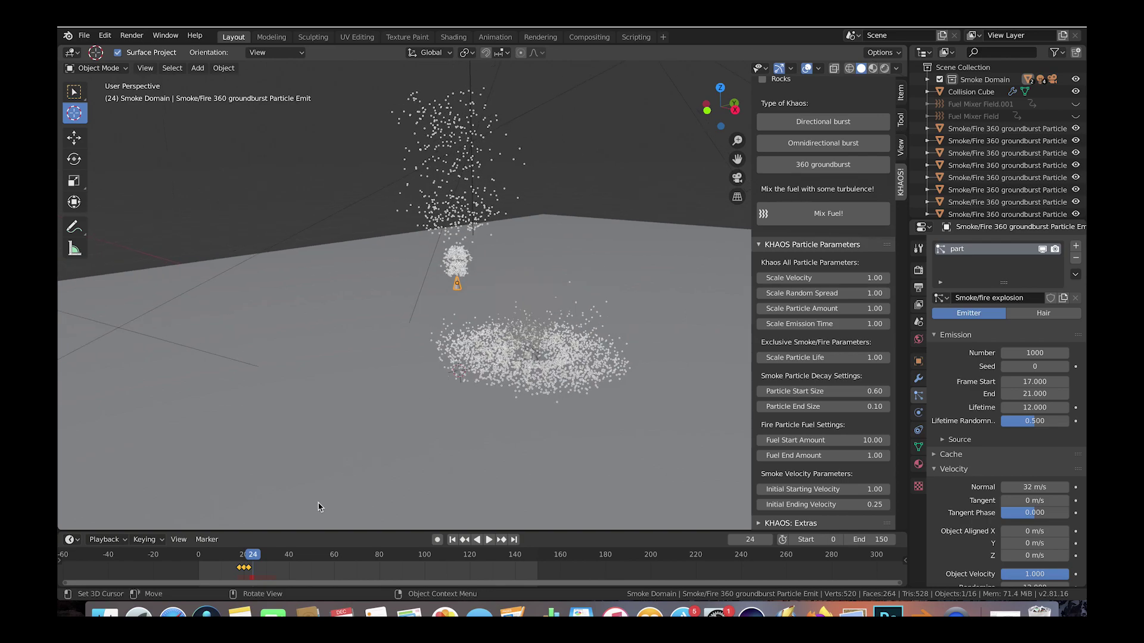
Move the raised emitter down among the existing emitters at the explosion's centre, rotate it, and preview the particles up to frame 32.
key(g)
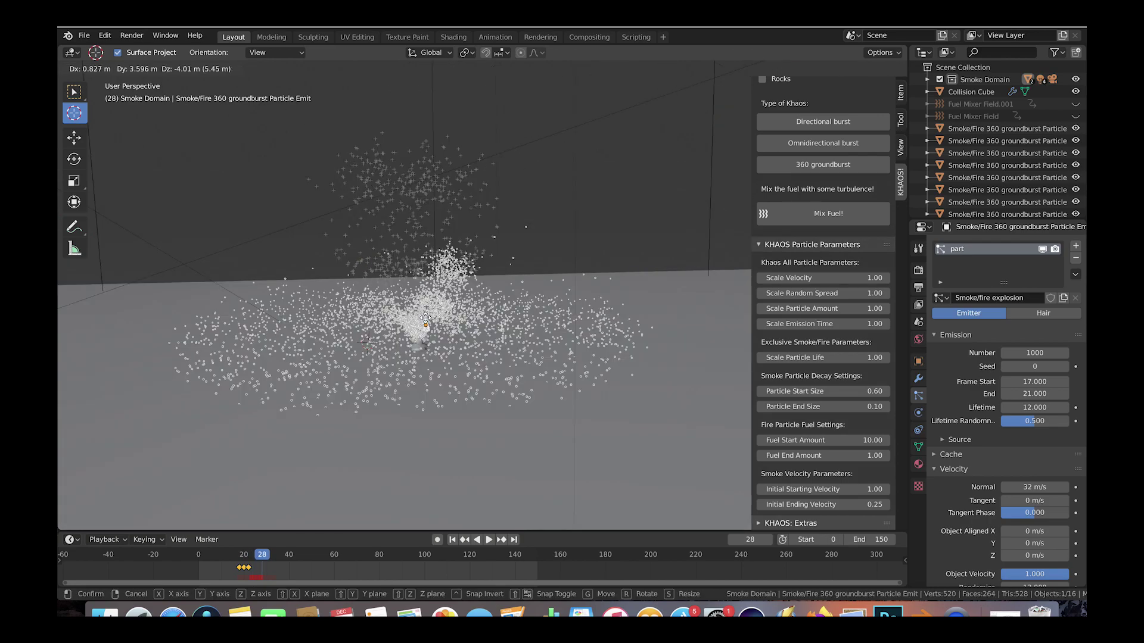
click(426, 306)
key(r)
click(425, 346)
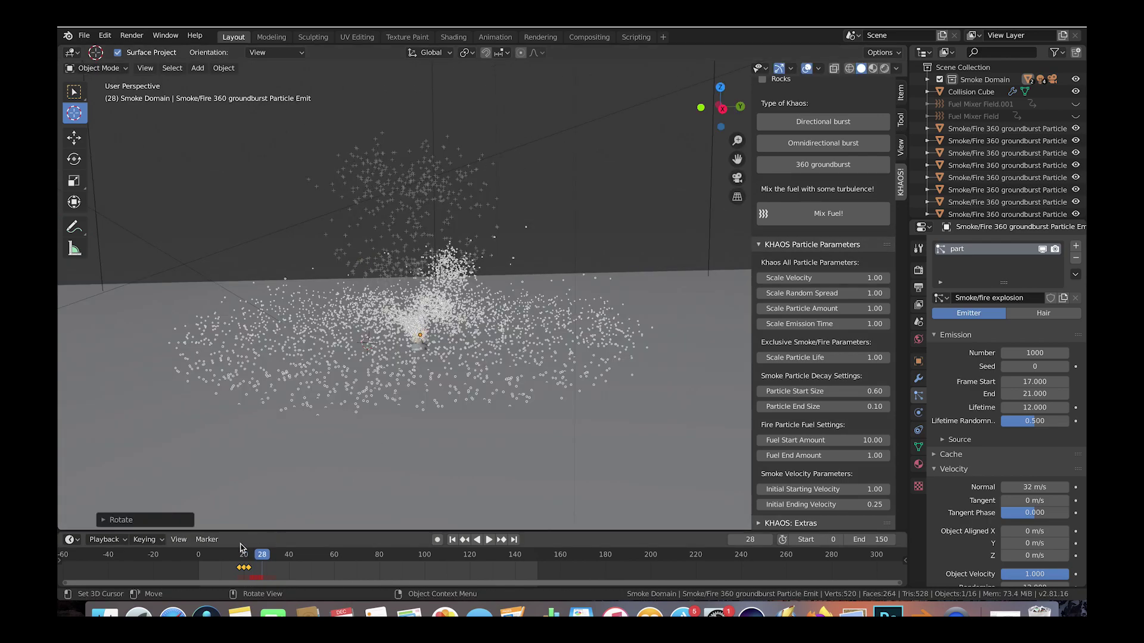
click(228, 555)
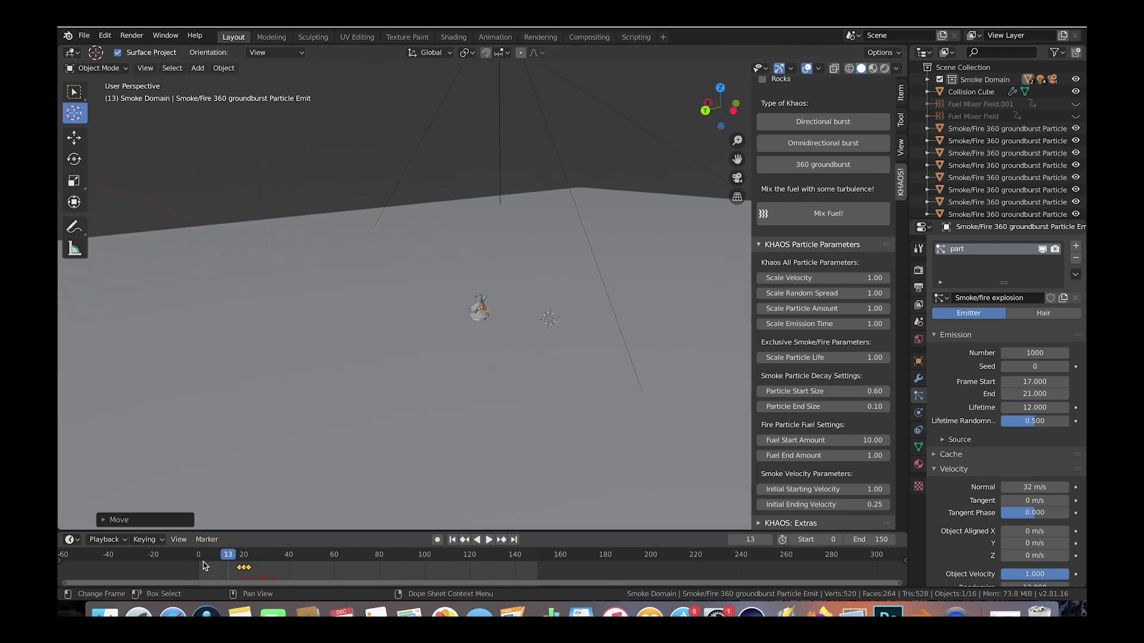
drag(202, 563, 264, 563)
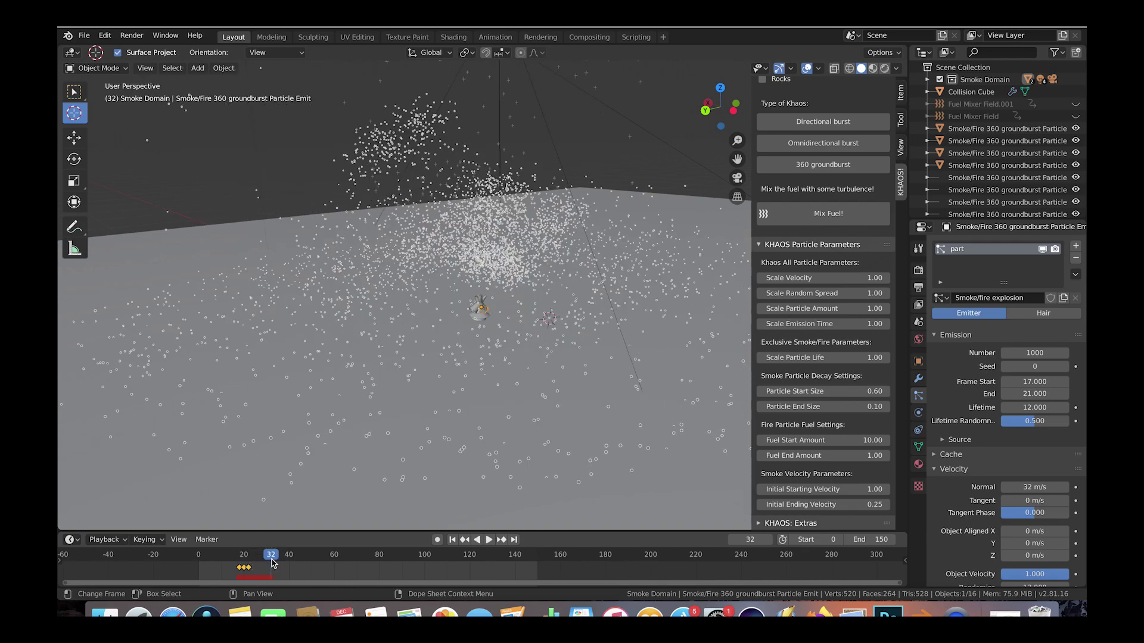
Select the Smoke Domain and examine its smoke physics settings, including the High Resolution and Flames options.
middle_drag(387, 307, 466, 306)
scroll(538, 228, down, 3)
click(678, 127)
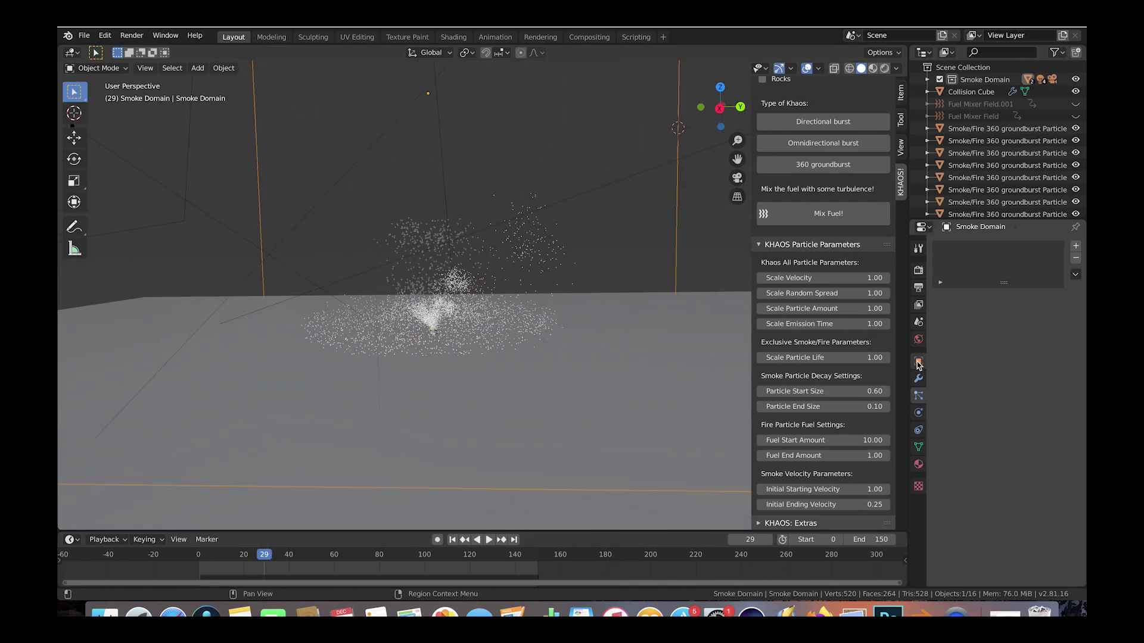
click(917, 407)
click(916, 409)
scroll(1021, 370, down, 3)
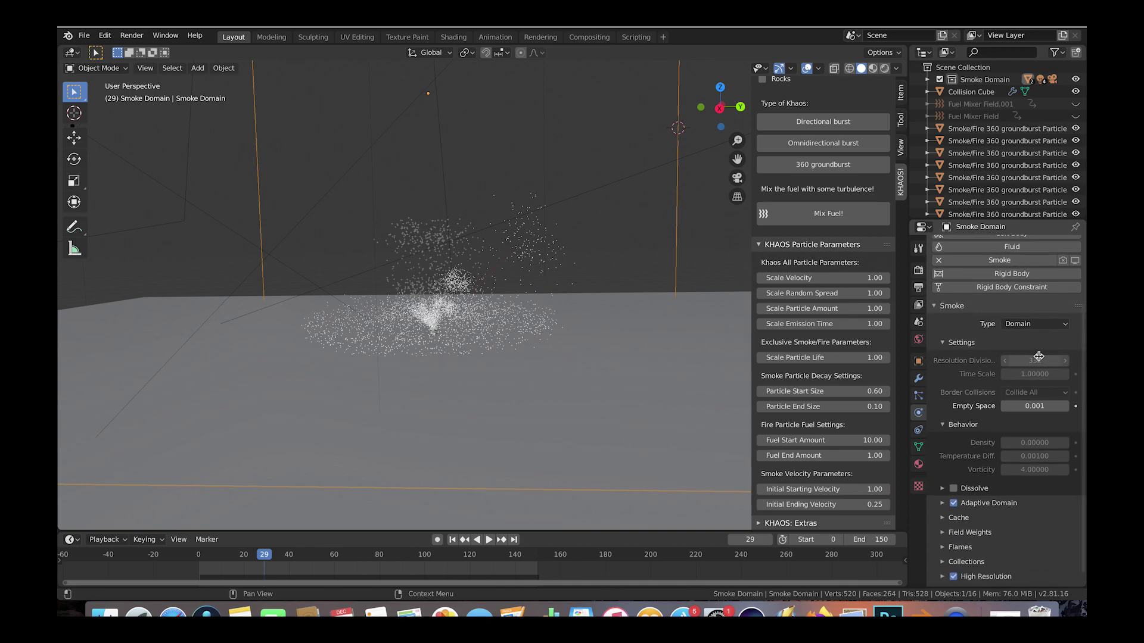
scroll(948, 456, down, 1)
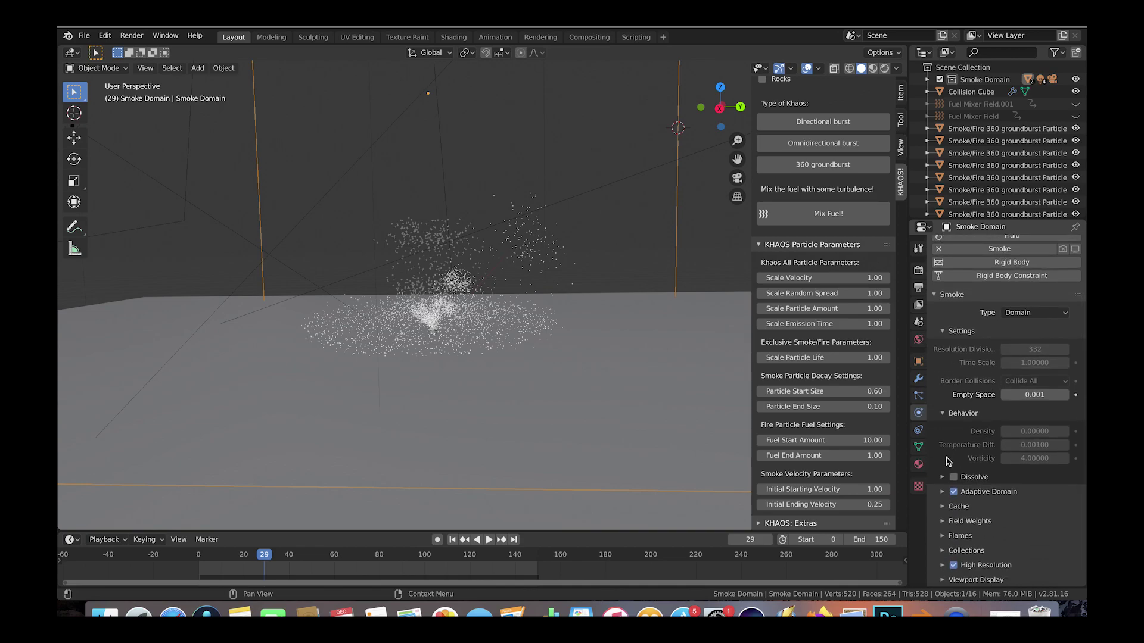
click(977, 565)
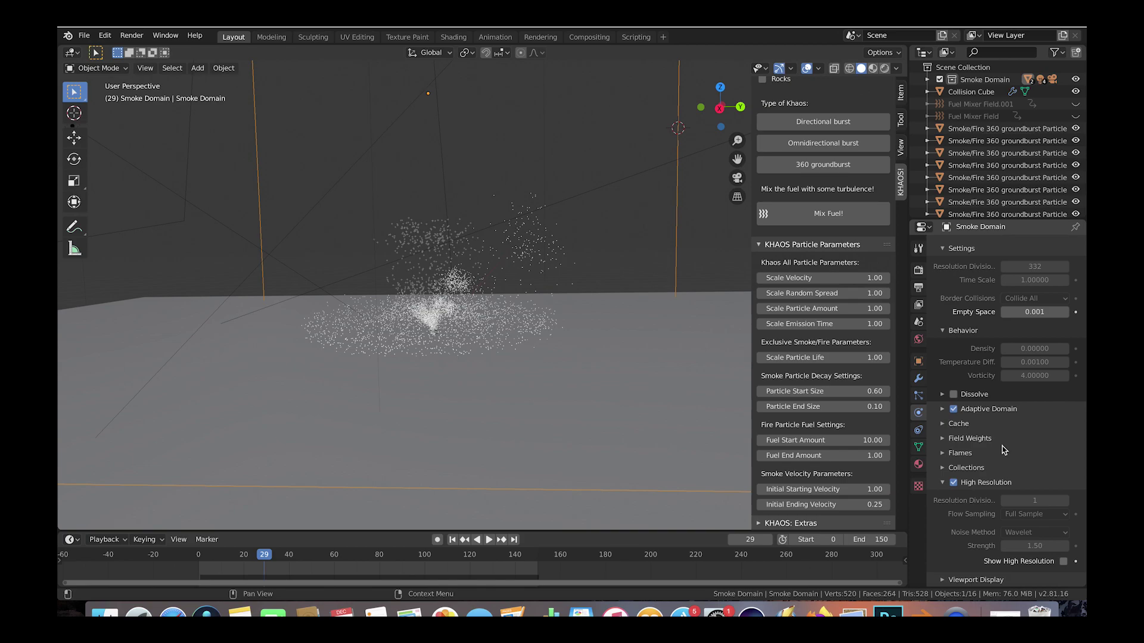
click(942, 454)
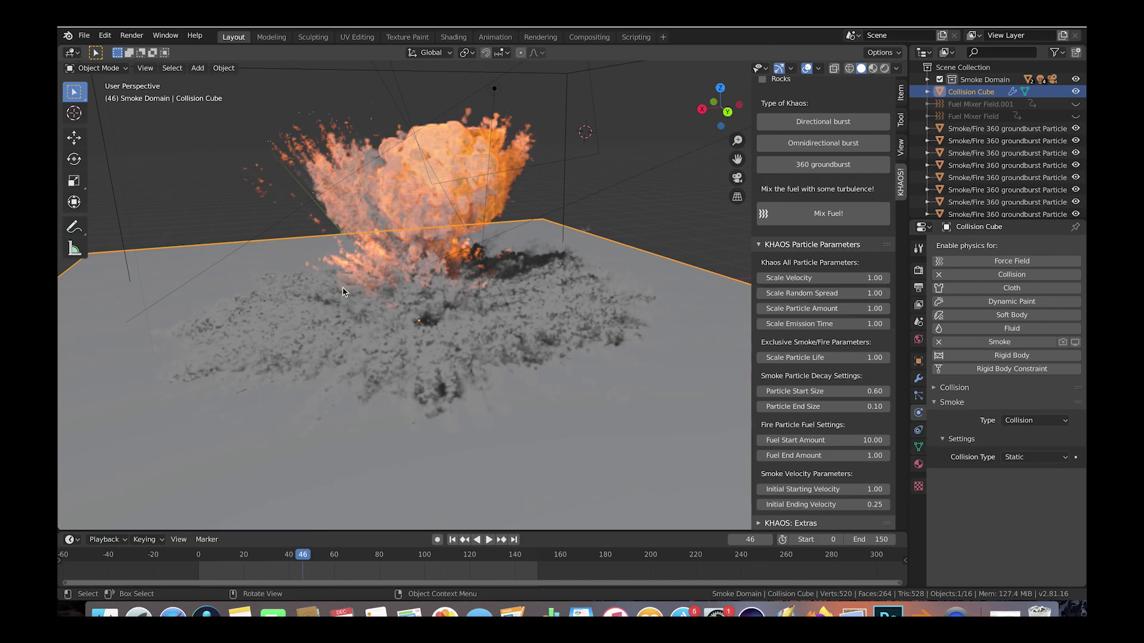
Examine the simulated explosion at frame 46 from another side.
scroll(344, 292, right, 20)
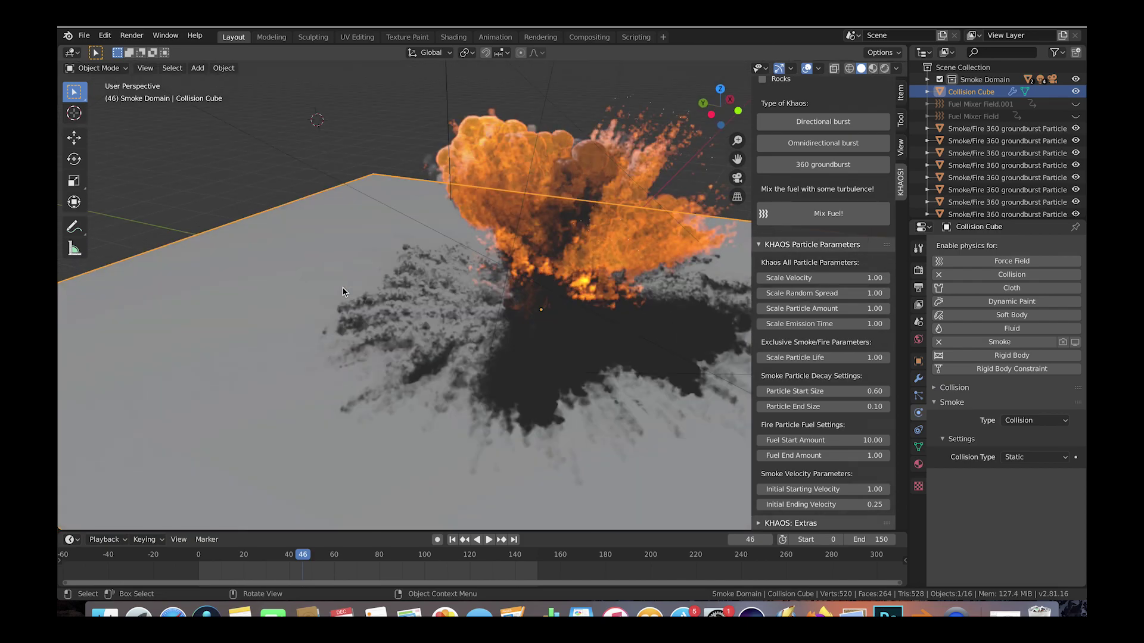